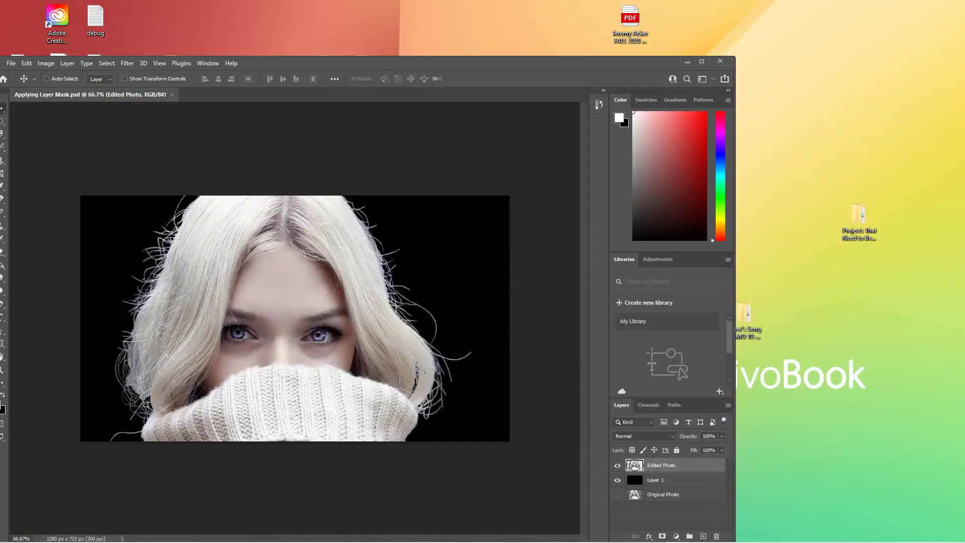
Move the whole Photoshop window into view and show only the Original Photo layer.
{"action": "left_click_drag", "start_coordinate": [563, 62], "coordinate": [636, 31]}
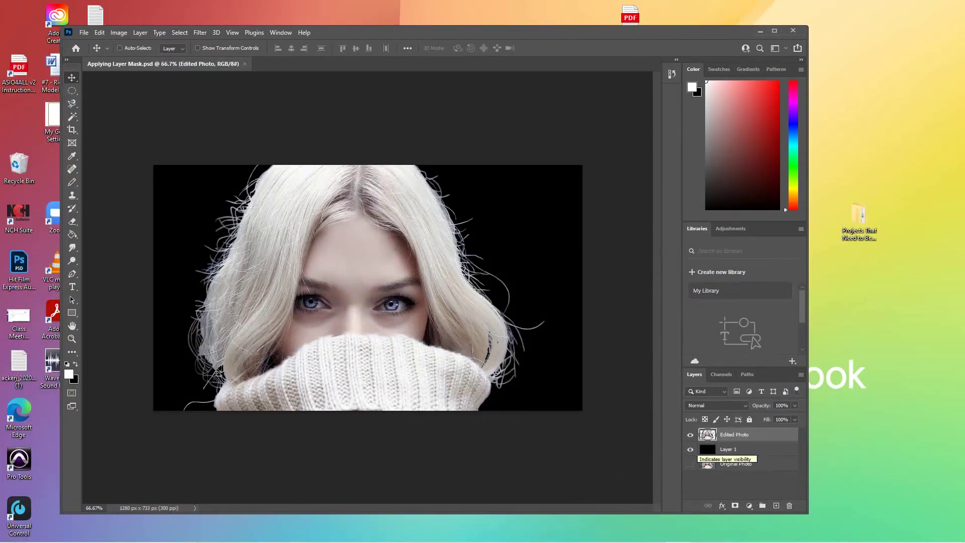
{"action": "left_click", "coordinate": [690, 449], "text": "alt"}
{"action": "left_click", "coordinate": [690, 449]}
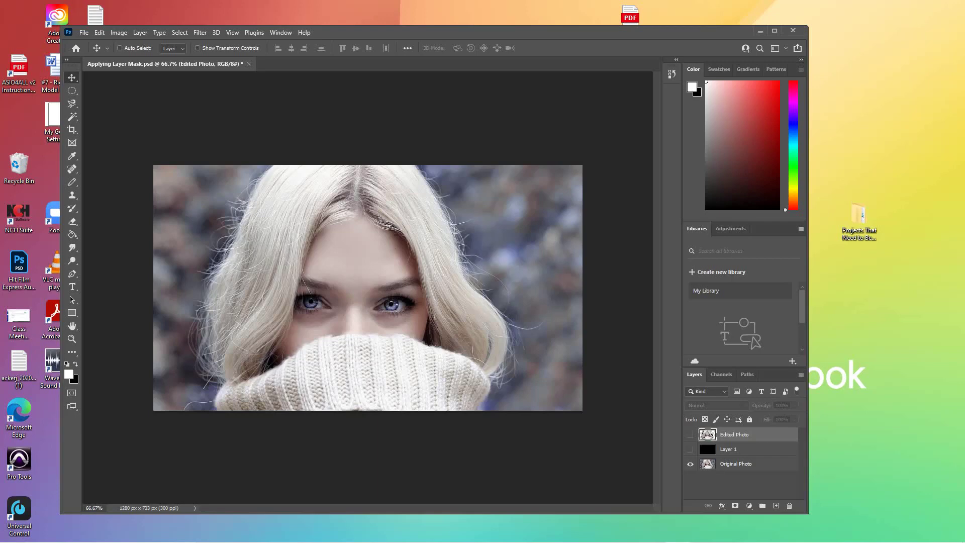
{"action": "left_click", "coordinate": [736, 464]}
{"action": "left_click", "coordinate": [735, 435]}
Display the Work Path outline over the original photo and return to the layer list.
{"action": "left_click", "coordinate": [747, 374]}
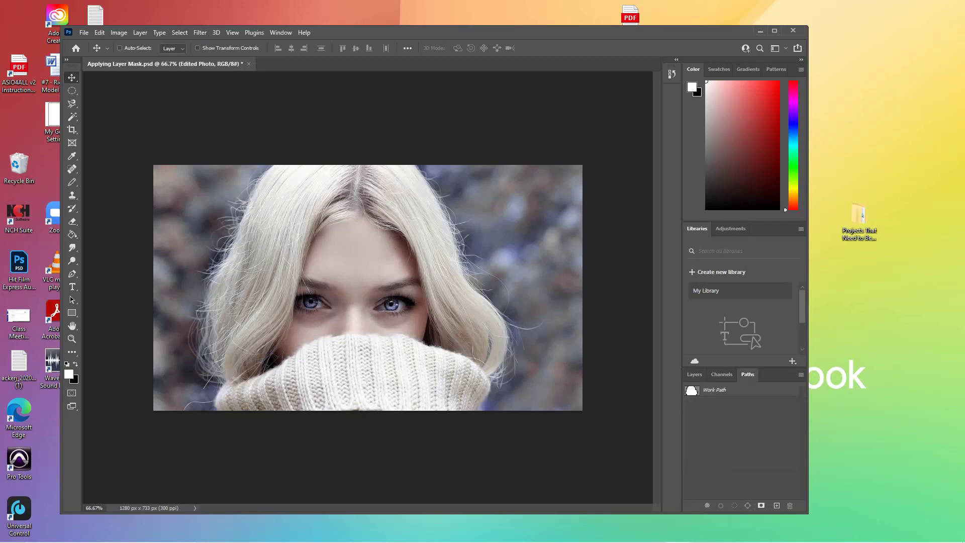
{"action": "left_click", "coordinate": [733, 391]}
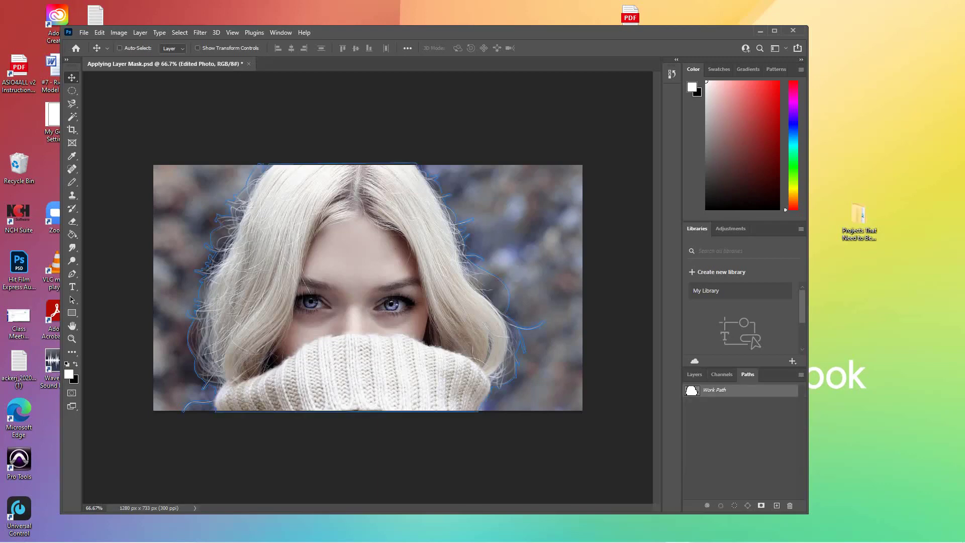
{"action": "left_click", "coordinate": [695, 375]}
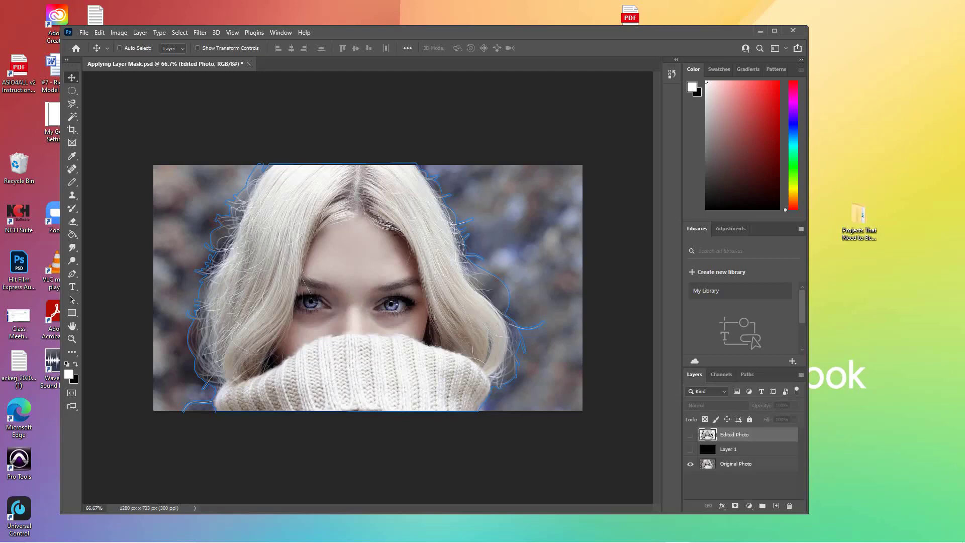
Hide the Original Photo layer and make Layer 1 and the Edited Photo layer visible.
{"action": "left_click", "coordinate": [690, 464]}
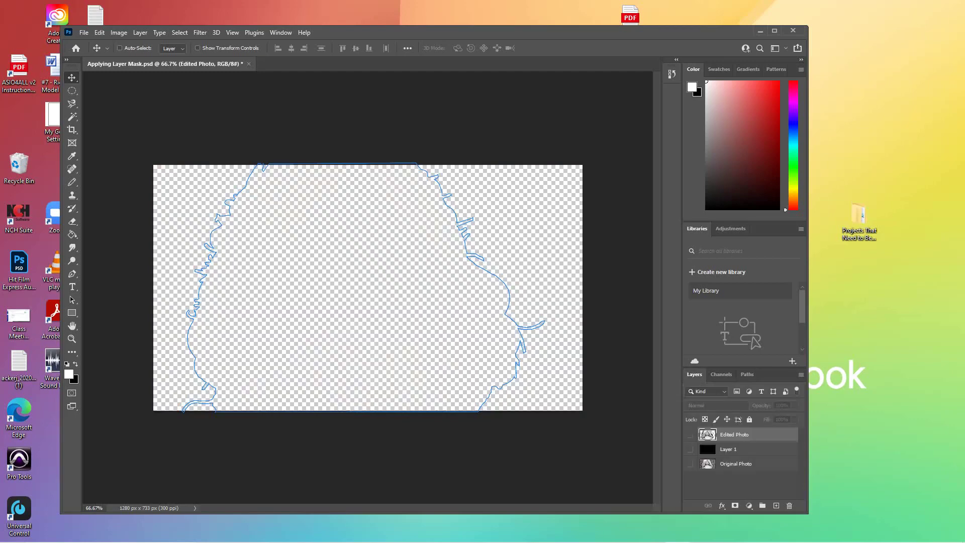
{"action": "left_click", "coordinate": [691, 449]}
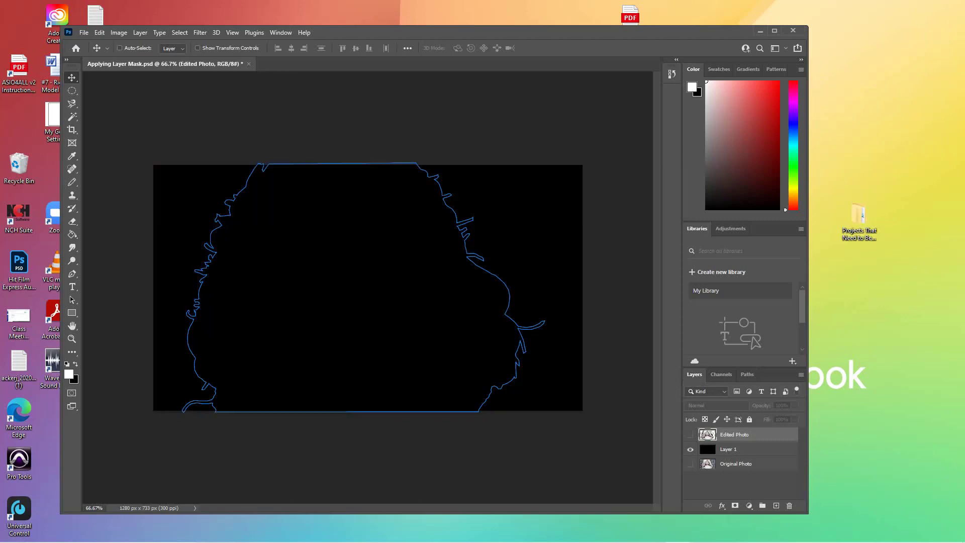
{"action": "left_click", "coordinate": [744, 449]}
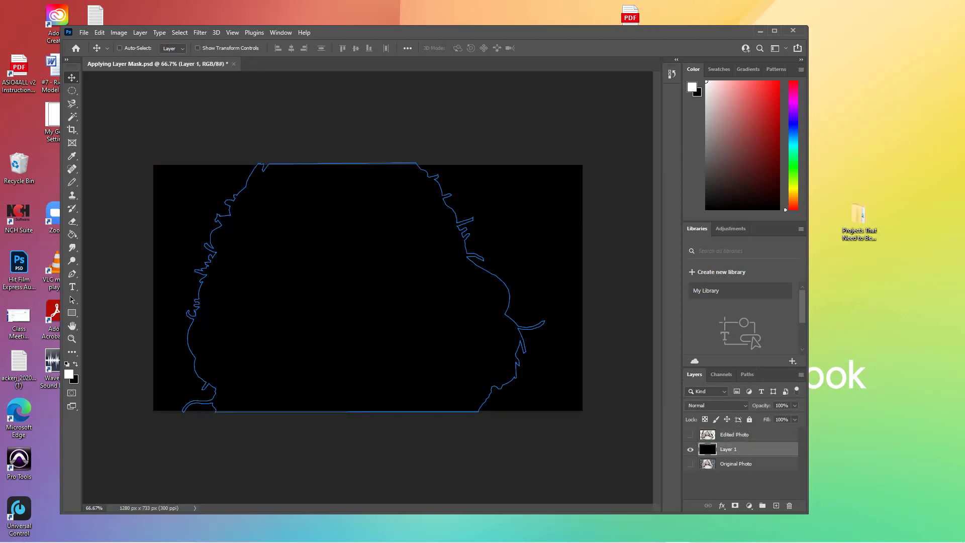
{"action": "left_click", "coordinate": [691, 434]}
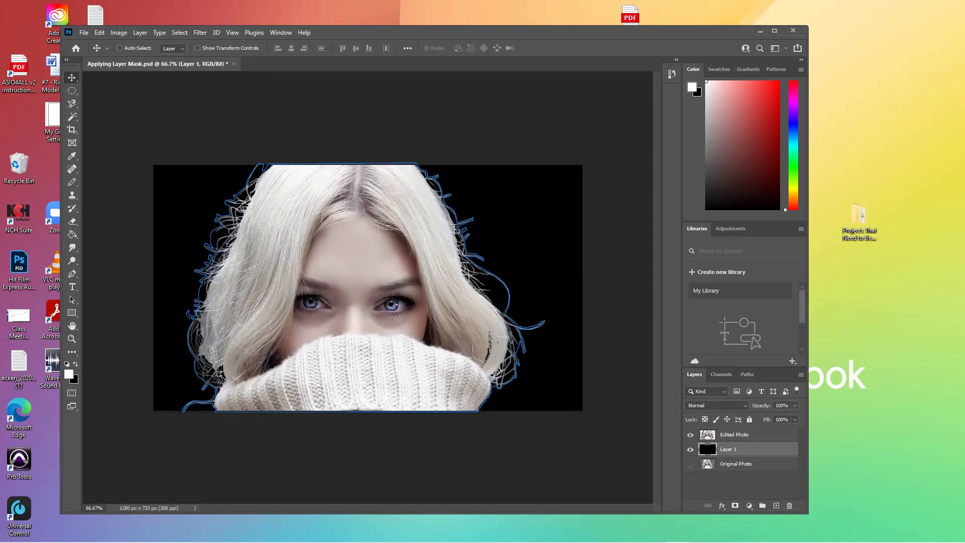
Compare the composite by hiding and reshowing the Edited Photo layer, and do the same with the black Layer 1.
{"action": "left_click", "coordinate": [691, 435]}
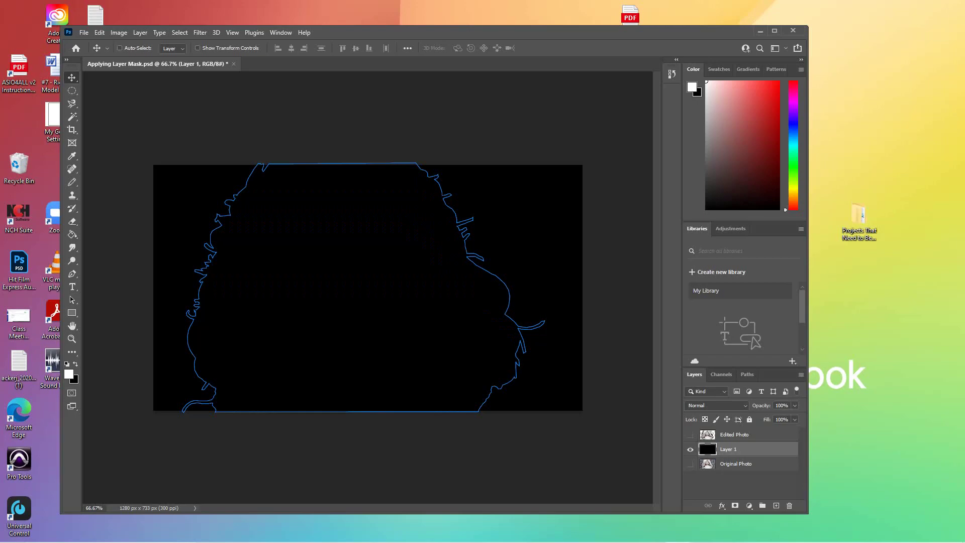
{"action": "left_click", "coordinate": [690, 435]}
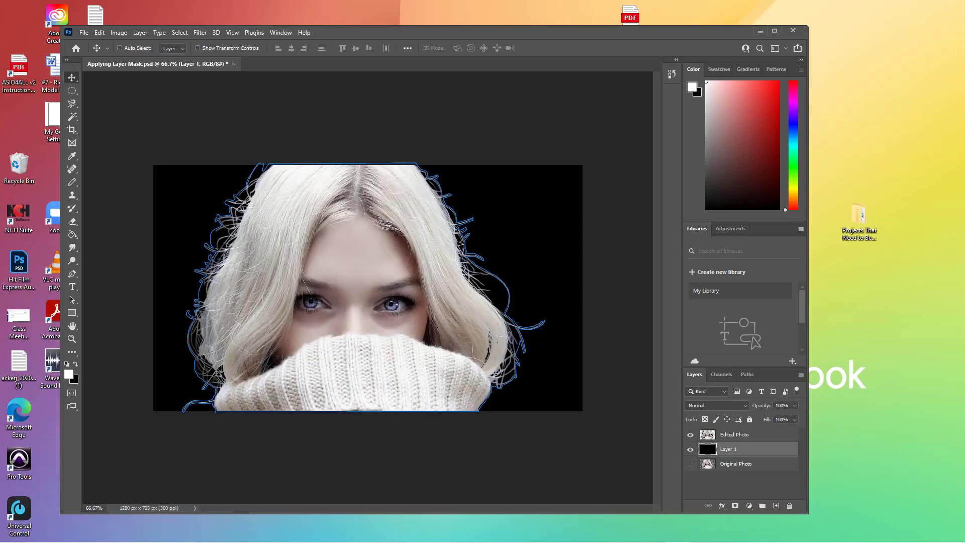
{"action": "left_click", "coordinate": [690, 449]}
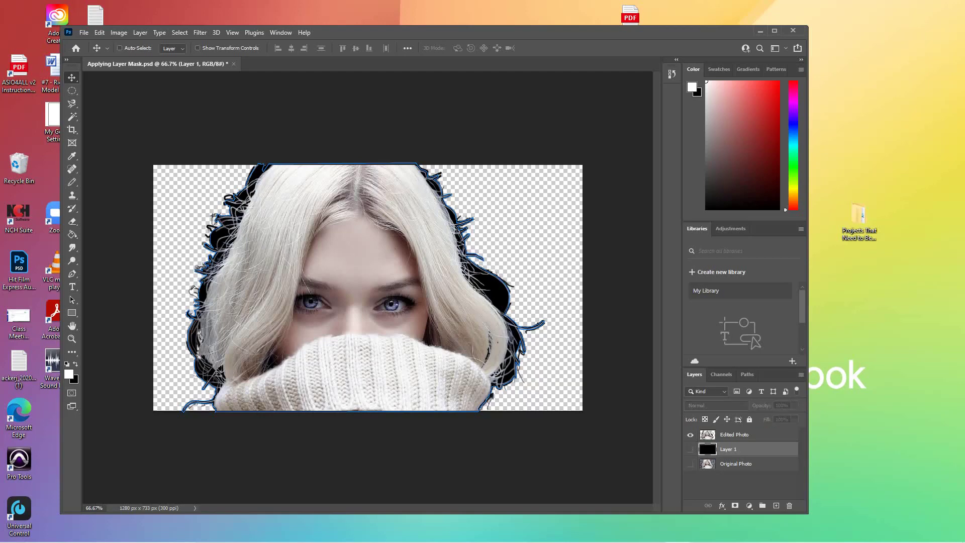
{"action": "left_click", "coordinate": [691, 449]}
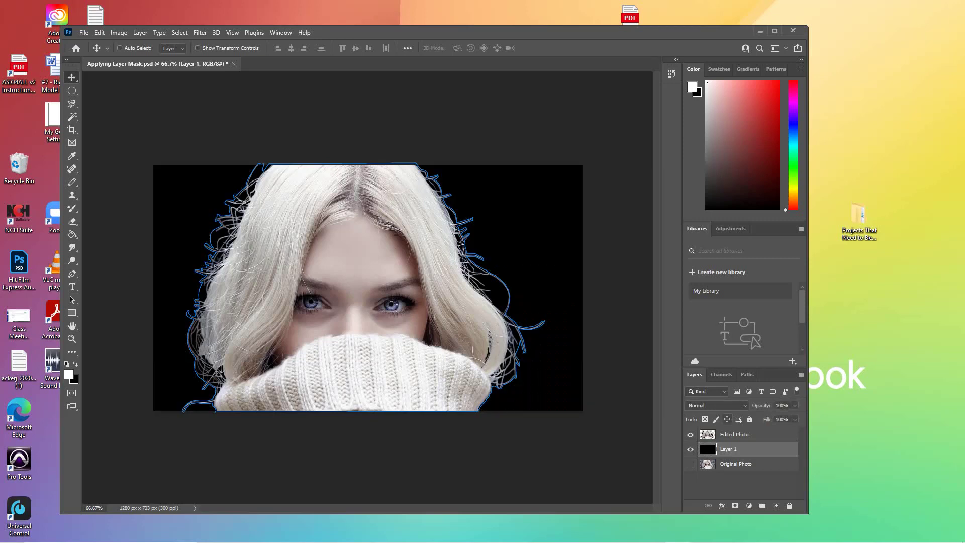
Deselect the Work Path and check the cutout's edges with the black Layer 1 temporarily hidden.
{"action": "left_click", "coordinate": [747, 375]}
{"action": "left_click", "coordinate": [741, 432]}
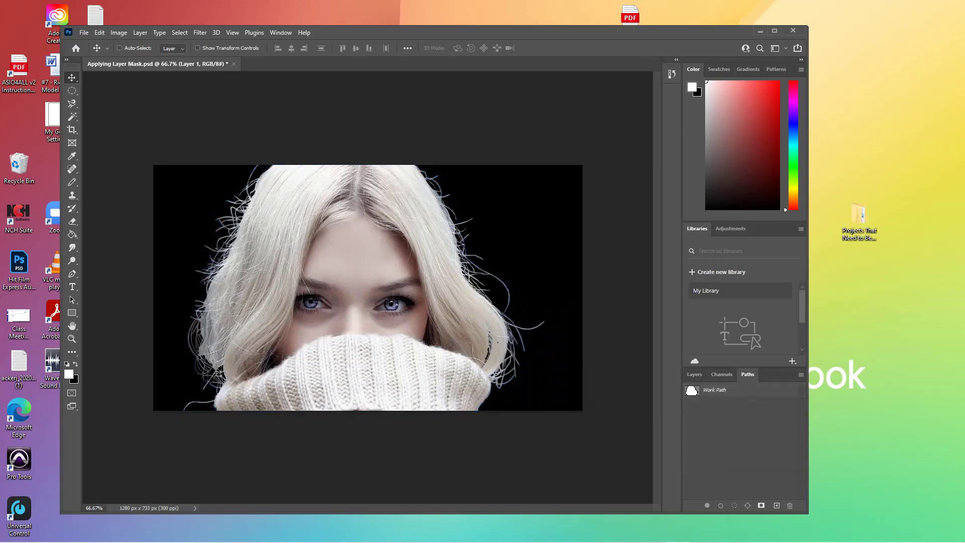
{"action": "left_click", "coordinate": [694, 374]}
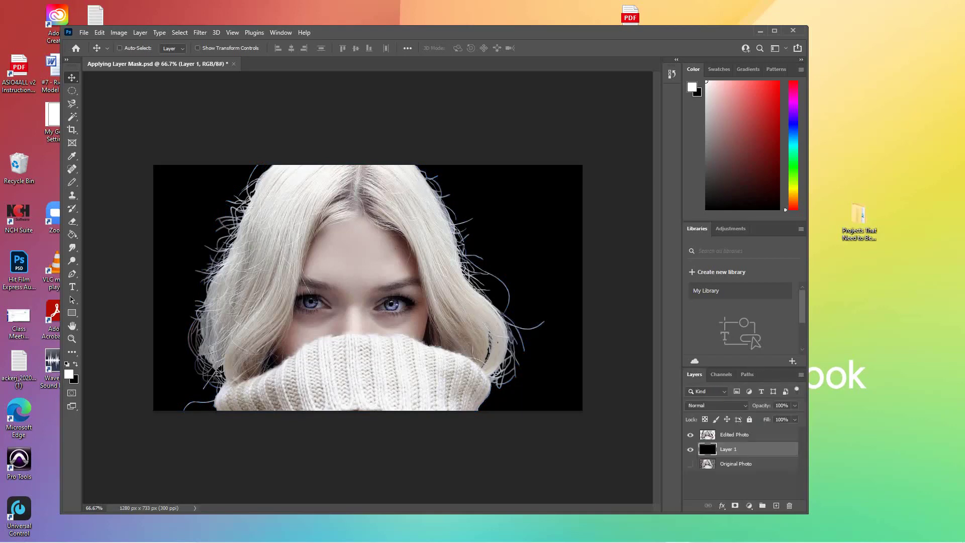
{"action": "left_click", "coordinate": [690, 449]}
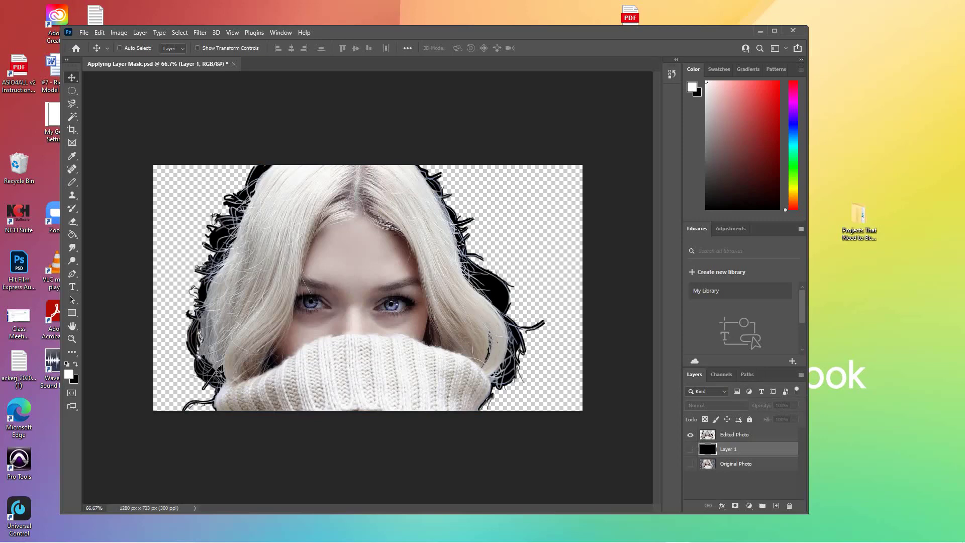
{"action": "key", "text": "ctrl+comma"}
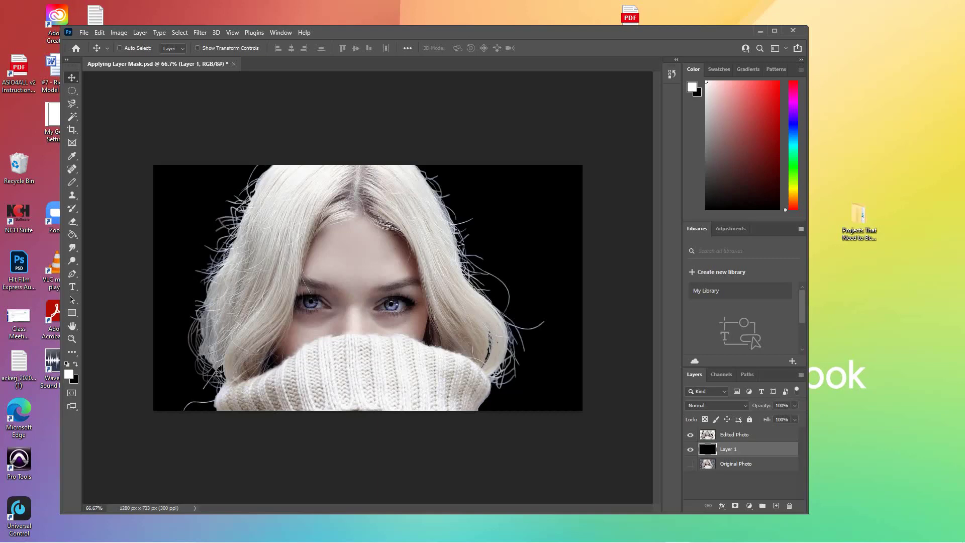
Export the composite as a JPG named "Image for MASK" to the Desktop.
{"action": "key", "text": "alt+f"}
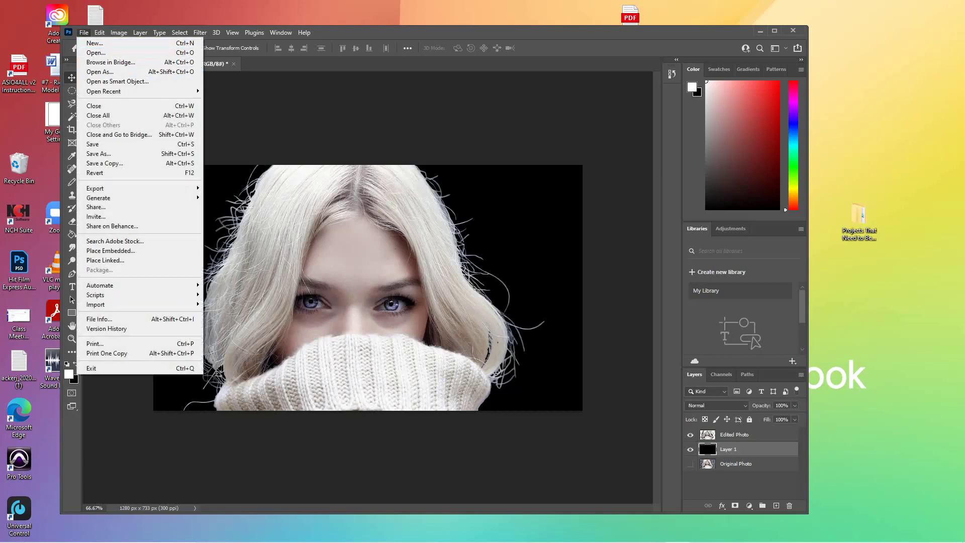
{"action": "mouse_move", "coordinate": [116, 188]}
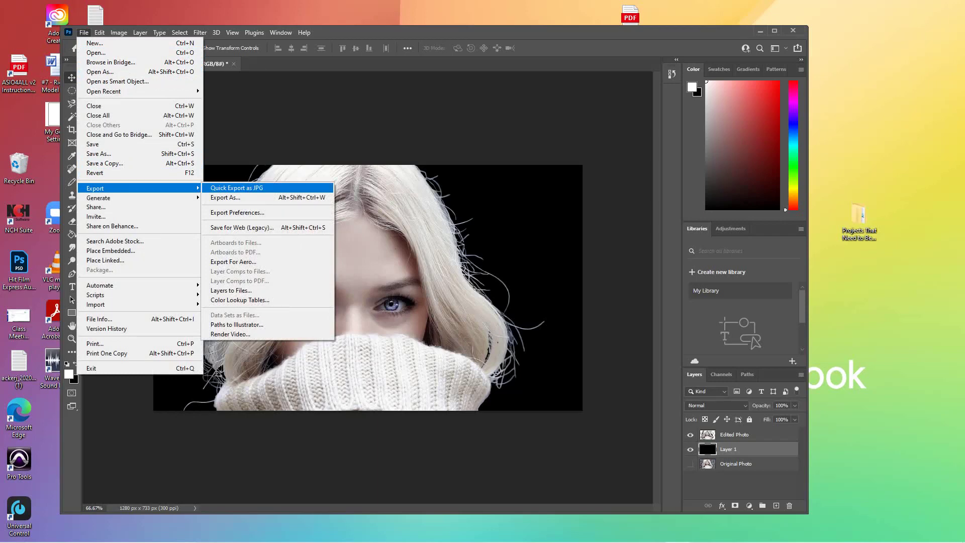
{"action": "key", "text": "Return"}
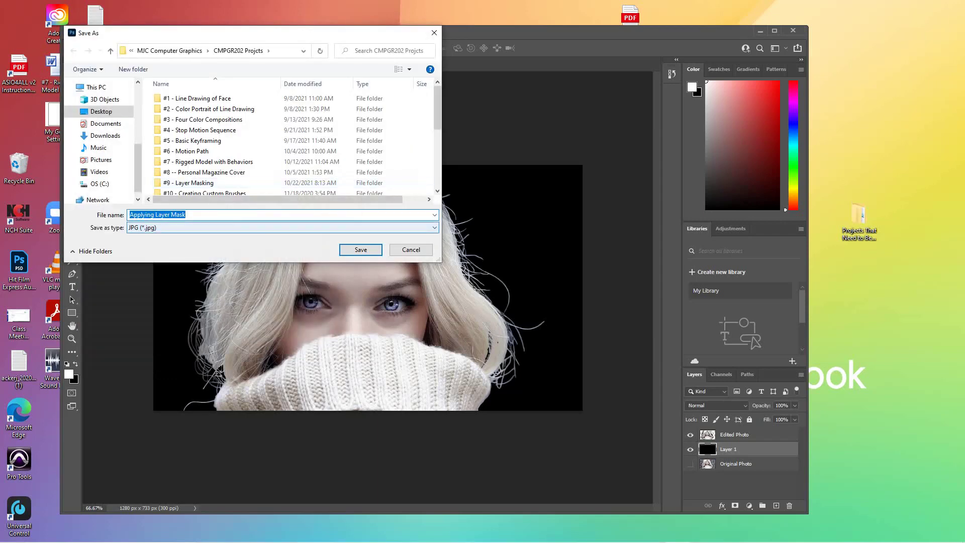
{"action": "type", "text": "Image for MASK"}
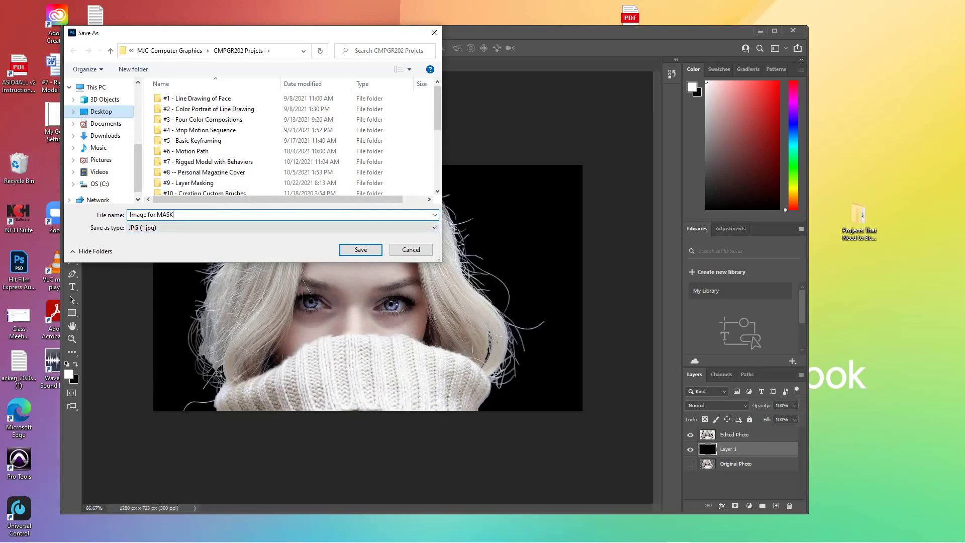
{"action": "left_click", "coordinate": [101, 112]}
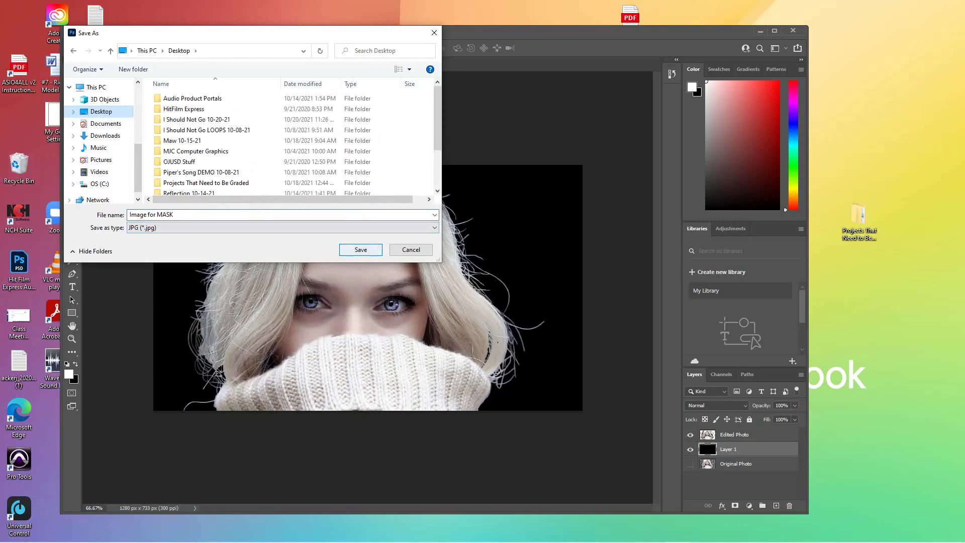
{"action": "key", "text": "Return"}
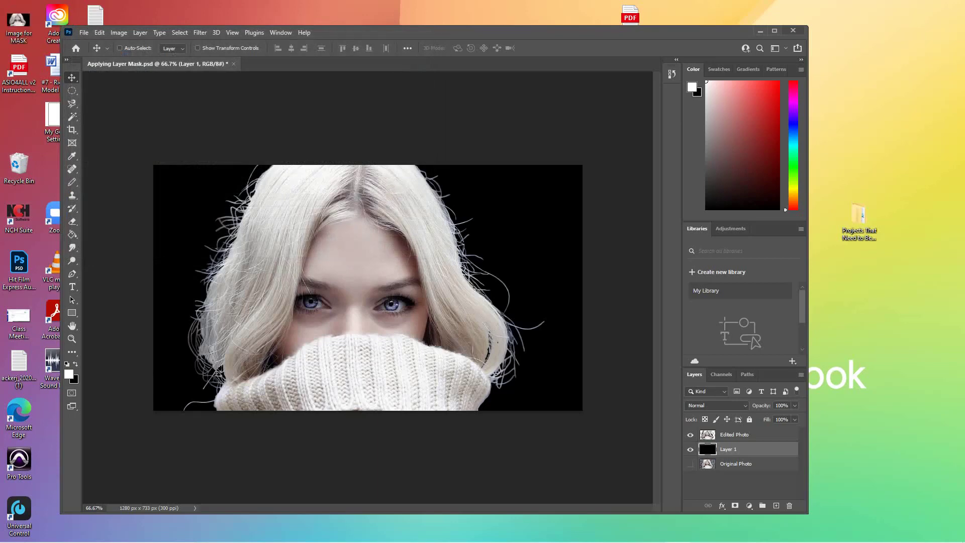
Quit Photoshop without saving changes to Applying Layer Mask.psd and close the #9 - Layer Masking folder window.
{"action": "left_click", "coordinate": [793, 31]}
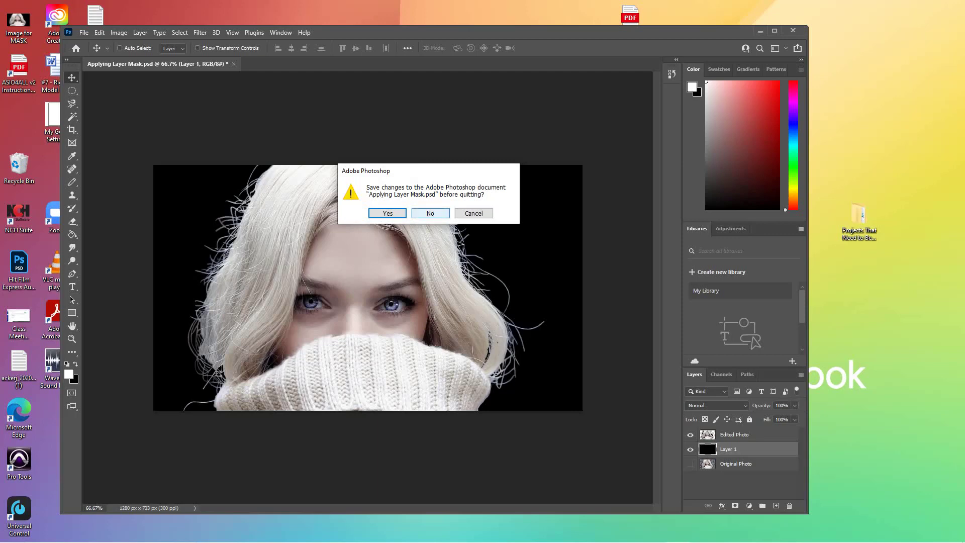
{"action": "left_click", "coordinate": [430, 213]}
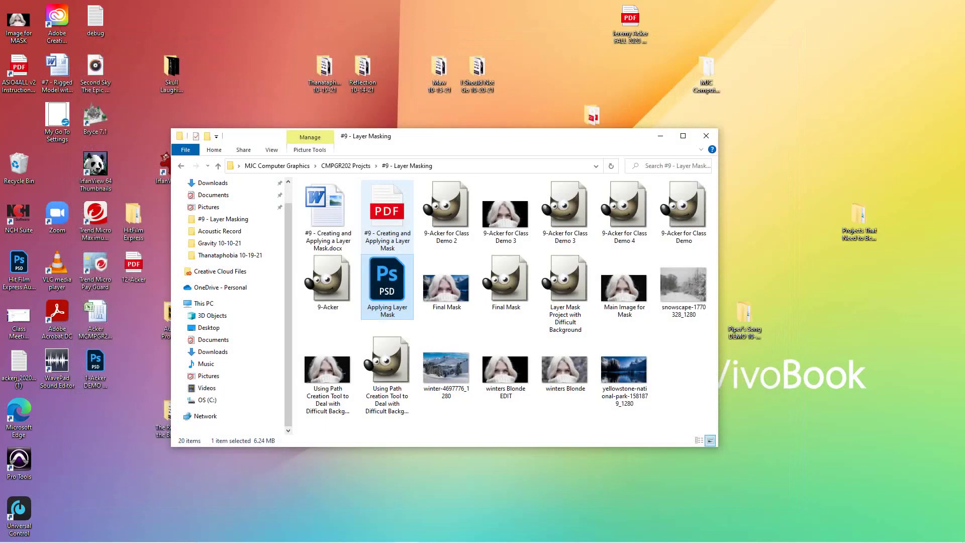
{"action": "left_click", "coordinate": [409, 222]}
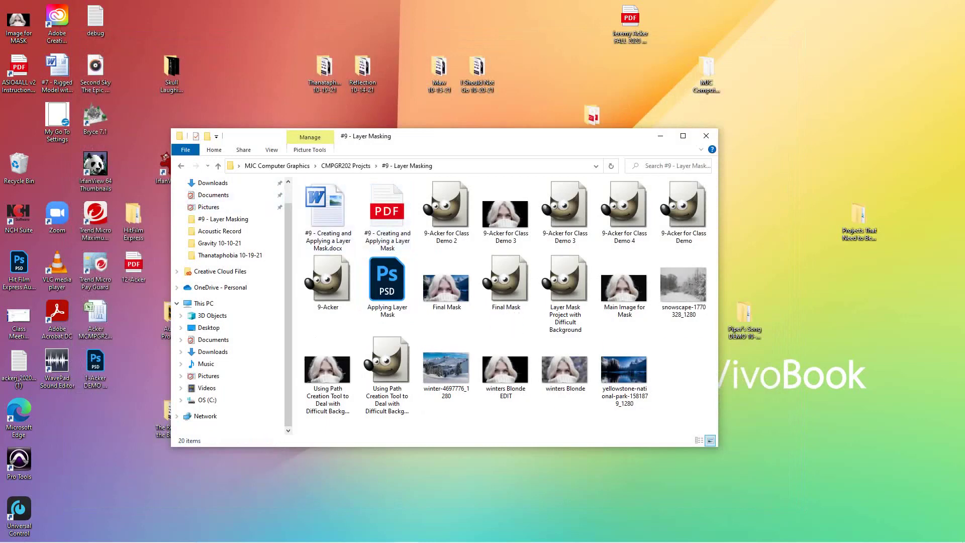
{"action": "left_click", "coordinate": [706, 135]}
Move the "Image for MASK" file to the middle of the desktop and open it with Adobe Photoshop 2021.
{"action": "left_click_drag", "start_coordinate": [19, 20], "coordinate": [515, 270]}
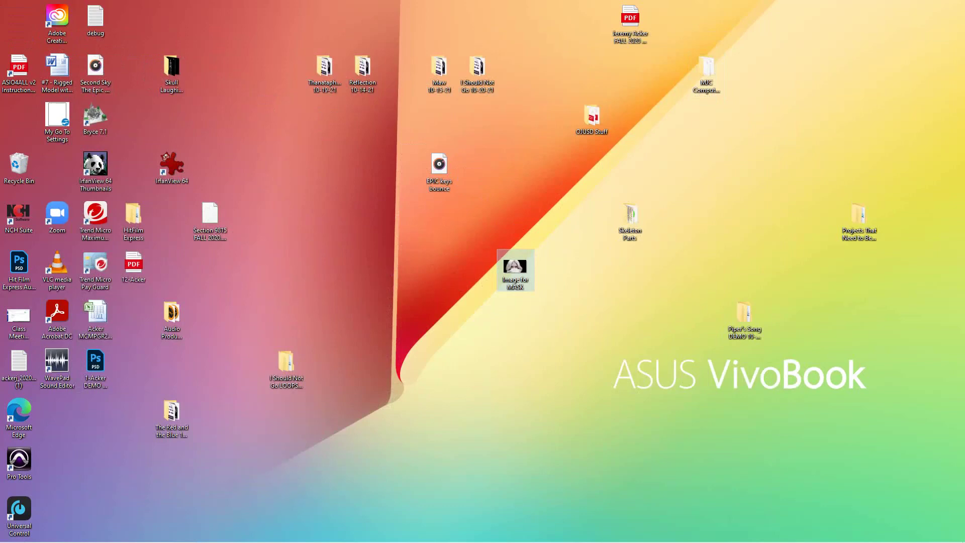
{"action": "right_click", "coordinate": [515, 280]}
{"action": "key", "text": "Escape"}
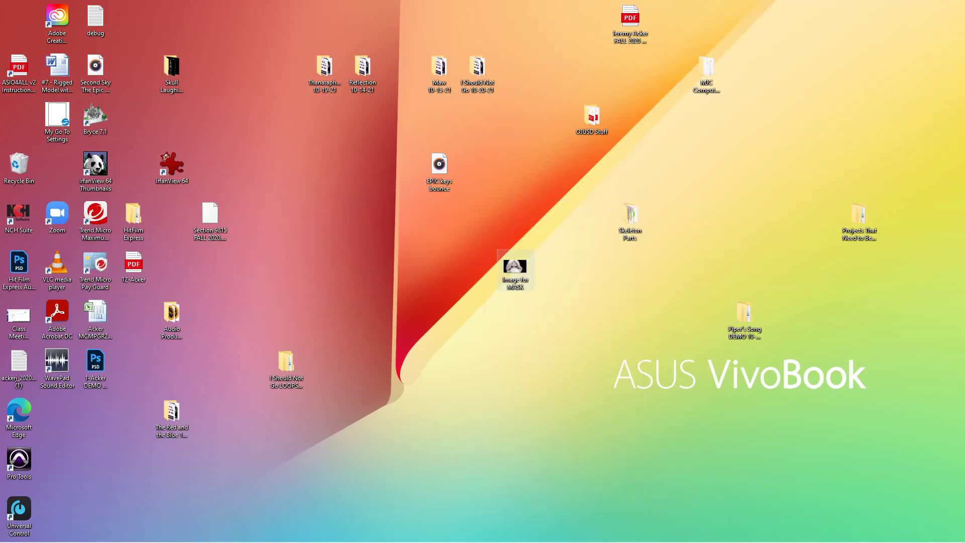
{"action": "right_click", "coordinate": [514, 282]}
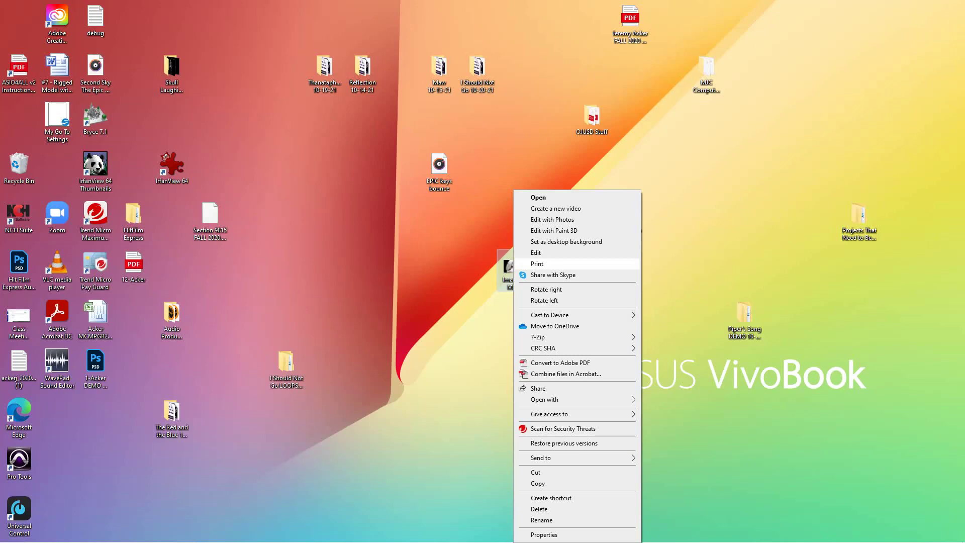
{"action": "mouse_move", "coordinate": [558, 399]}
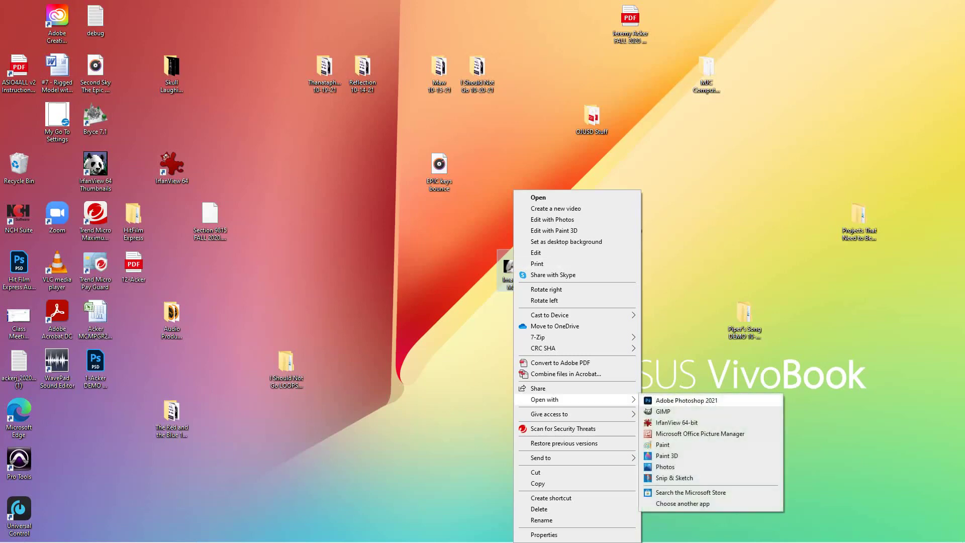
{"action": "left_click", "coordinate": [689, 401]}
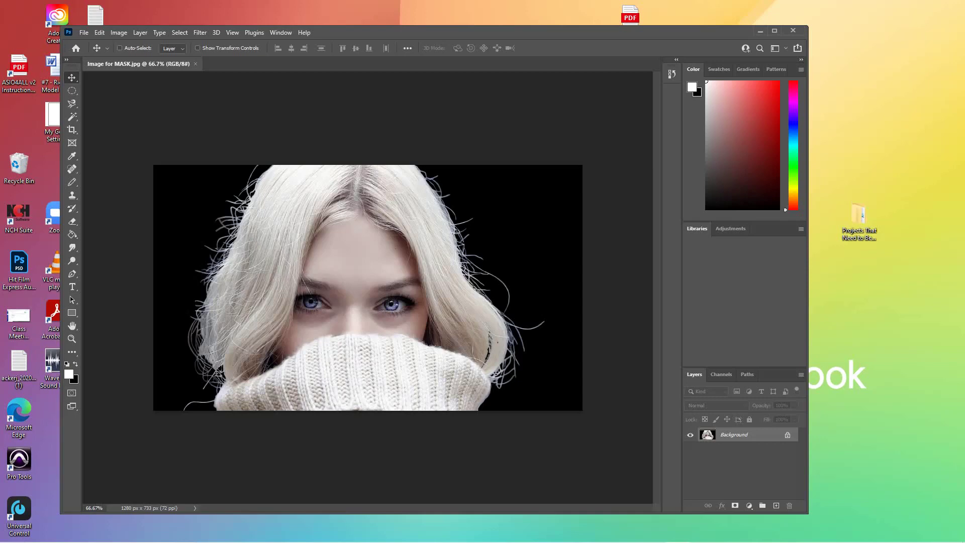
Unlock the Background layer so it becomes a regular layer, dismissing the Layer Style dialog without changes.
{"action": "left_click", "coordinate": [788, 435]}
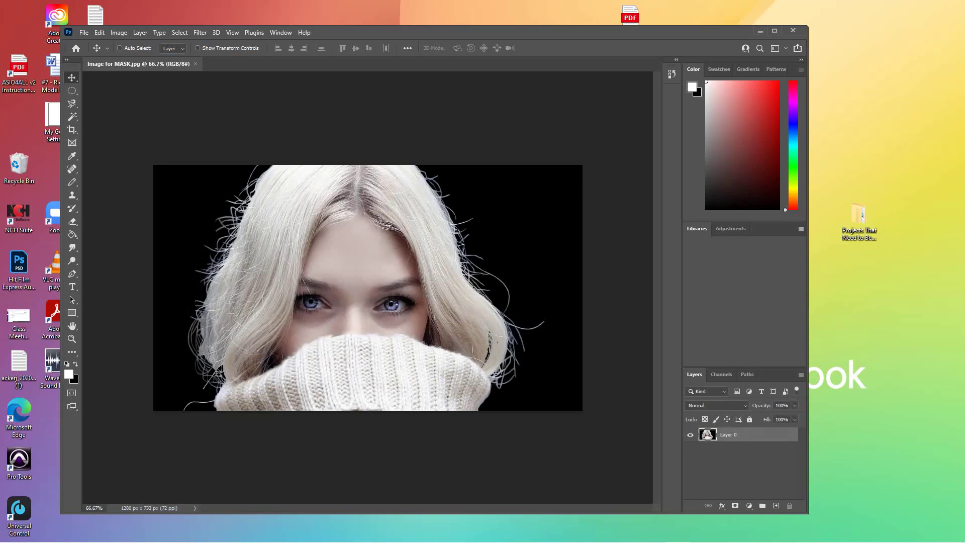
{"action": "double_click", "coordinate": [772, 435]}
{"action": "left_click", "coordinate": [824, 211]}
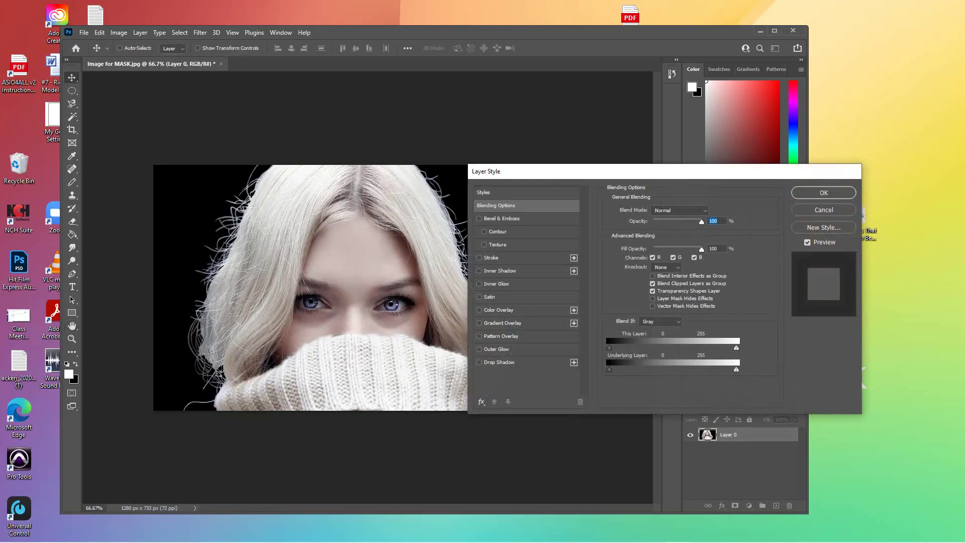
Duplicate the unlocked photo layer and hide the original beneath the copy.
{"action": "left_click_drag", "start_coordinate": [729, 435], "coordinate": [776, 506]}
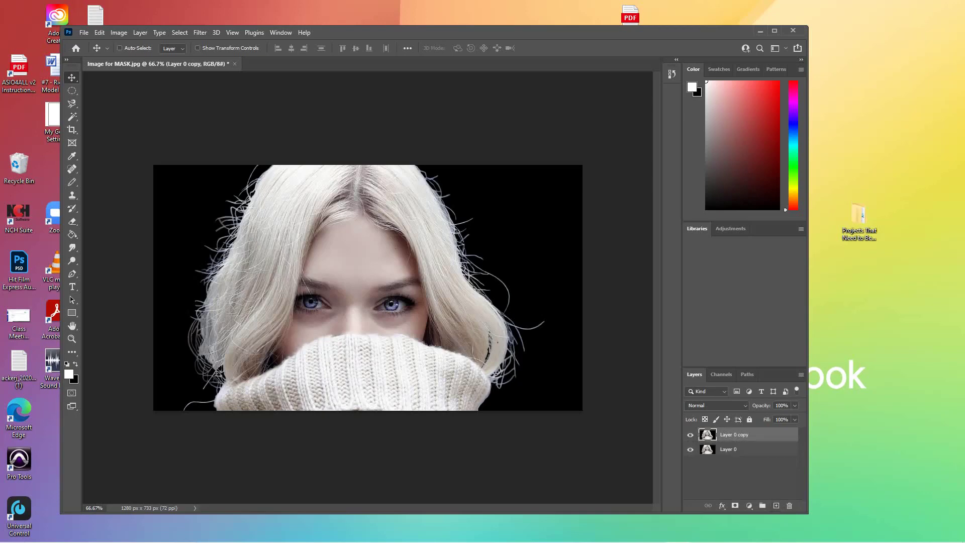
{"action": "left_click", "coordinate": [690, 450]}
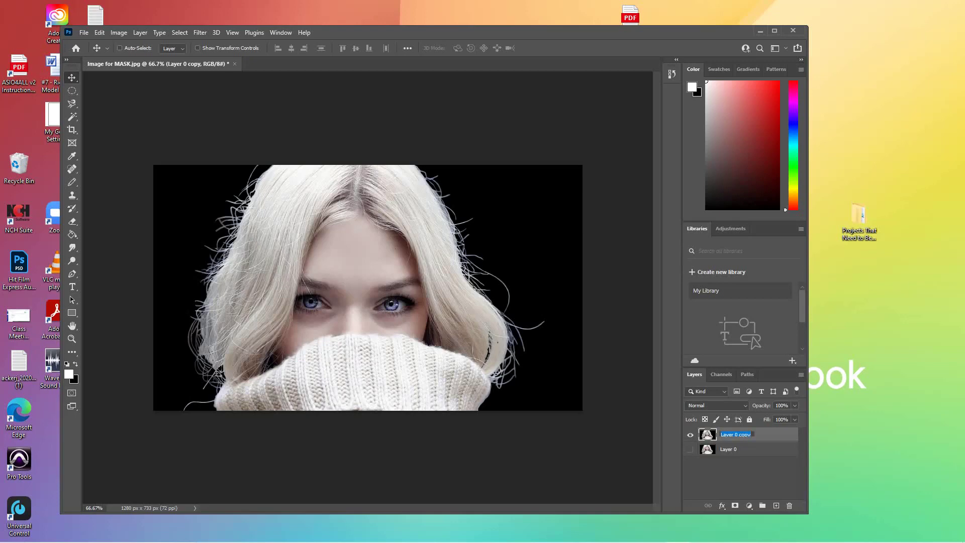
Rename the duplicate layer MASK and desaturate it by setting the Hue/Saturation saturation to -100.
{"action": "type", "text": "MASK"}
{"action": "key", "text": "Return"}
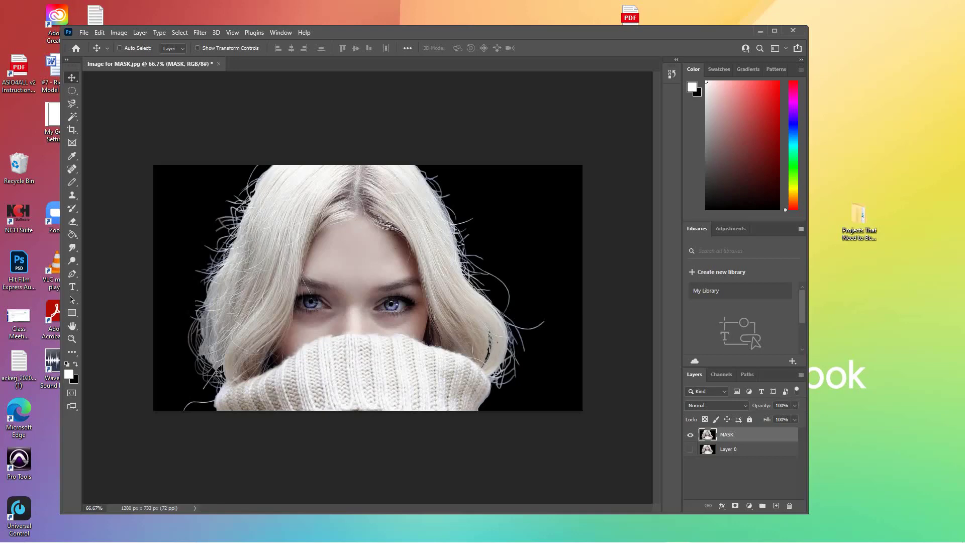
{"action": "left_click", "coordinate": [118, 32]}
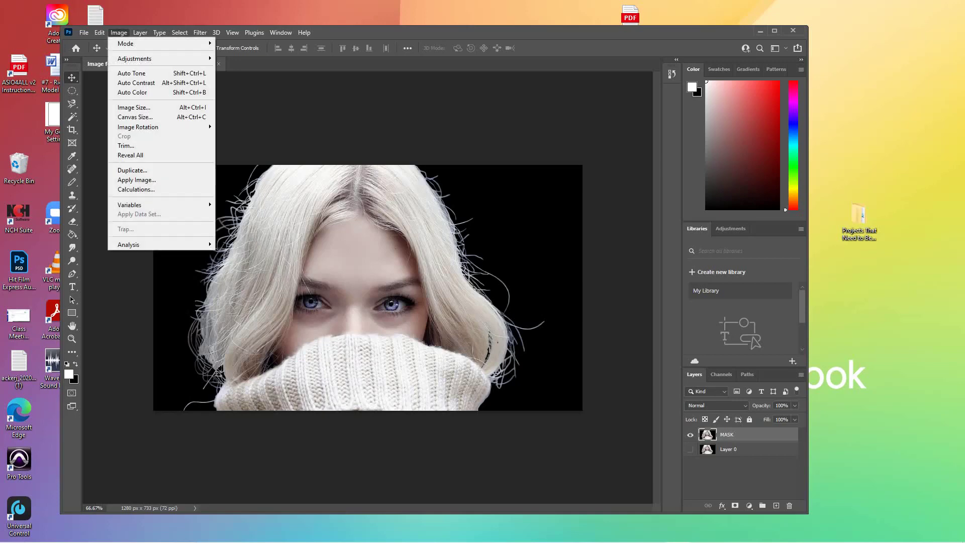
{"action": "mouse_move", "coordinate": [134, 59]}
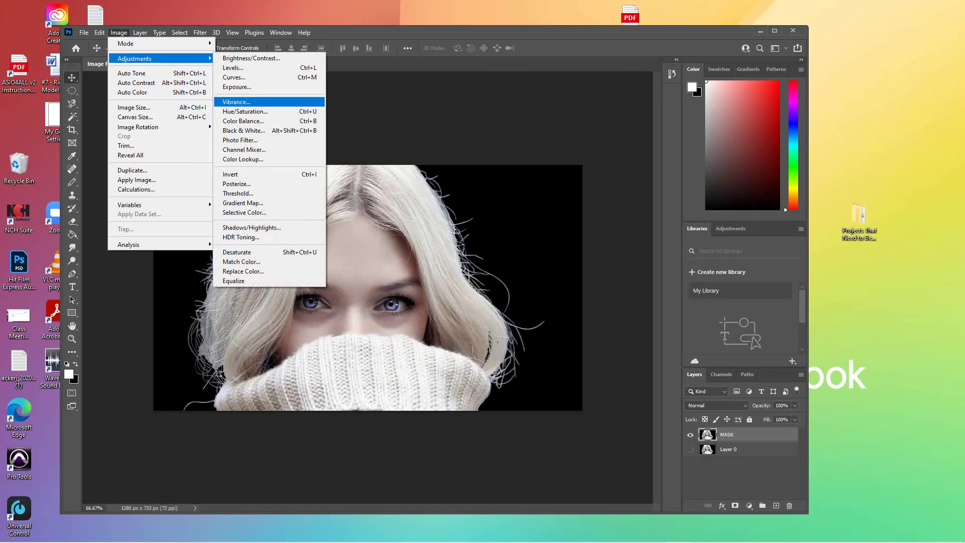
{"action": "left_click", "coordinate": [245, 111]}
{"action": "left_click_drag", "start_coordinate": [622, 195], "coordinate": [573, 195]}
{"action": "mouse_move", "coordinate": [621, 221]}
{"action": "left_mouse_down"}
{"action": "mouse_move", "coordinate": [613, 220]}
{"action": "mouse_move", "coordinate": [622, 220]}
{"action": "left_mouse_up"}
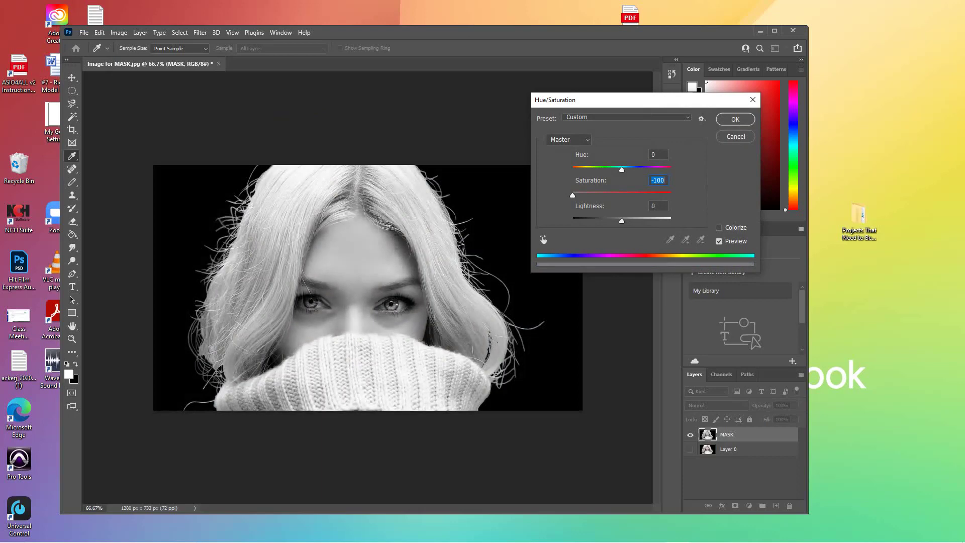
{"action": "left_click_drag", "start_coordinate": [621, 221], "coordinate": [620, 221]}
{"action": "key", "text": "Tab"}
{"action": "key", "text": "Return"}
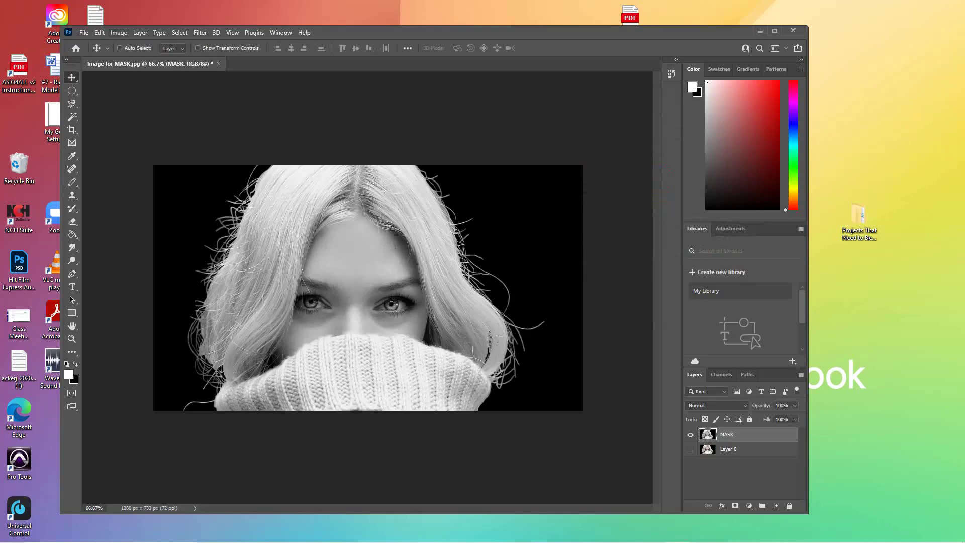
Try a Brightness/Contrast adjustment on the MASK layer with brightness 18 and contrast 45.
{"action": "key", "text": "alt+i"}
{"action": "mouse_move", "coordinate": [134, 59]}
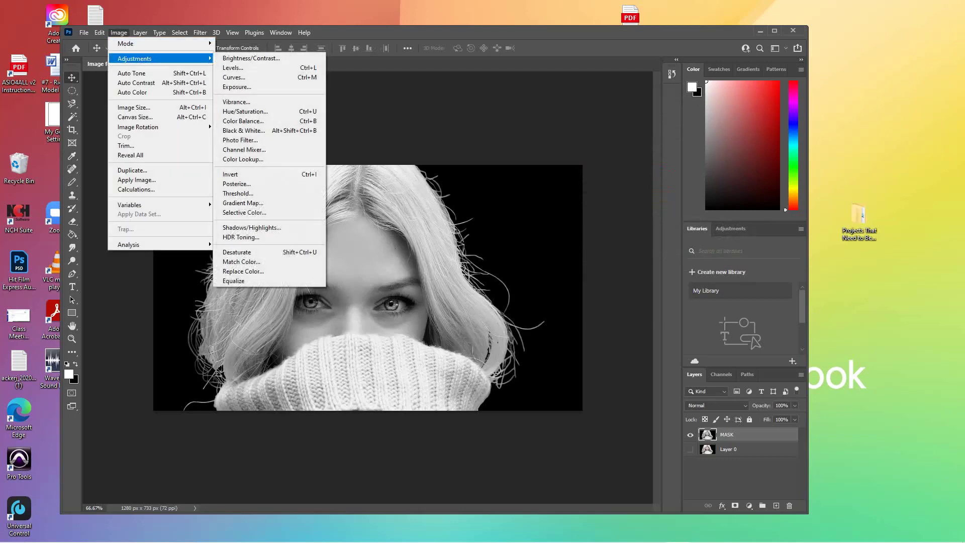
{"action": "key", "text": "Up"}
{"action": "key", "text": "Down"}
{"action": "key", "text": "Right"}
{"action": "key", "text": "Return"}
{"action": "left_click_drag", "start_coordinate": [556, 188], "coordinate": [562, 163]}
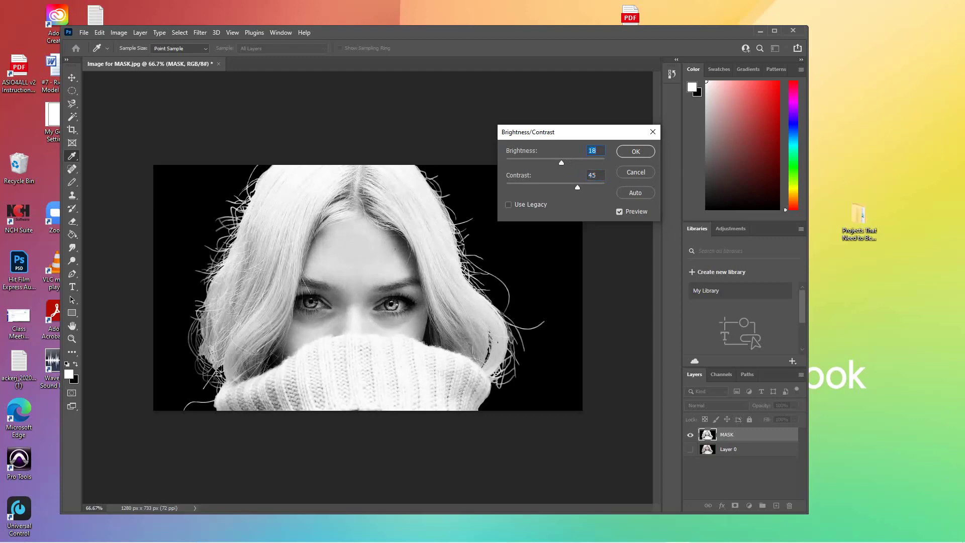
{"action": "left_click_drag", "start_coordinate": [577, 187], "coordinate": [554, 163]}
{"action": "key", "text": "Tab"}
{"action": "key", "text": "Return"}
{"action": "key", "text": "v"}
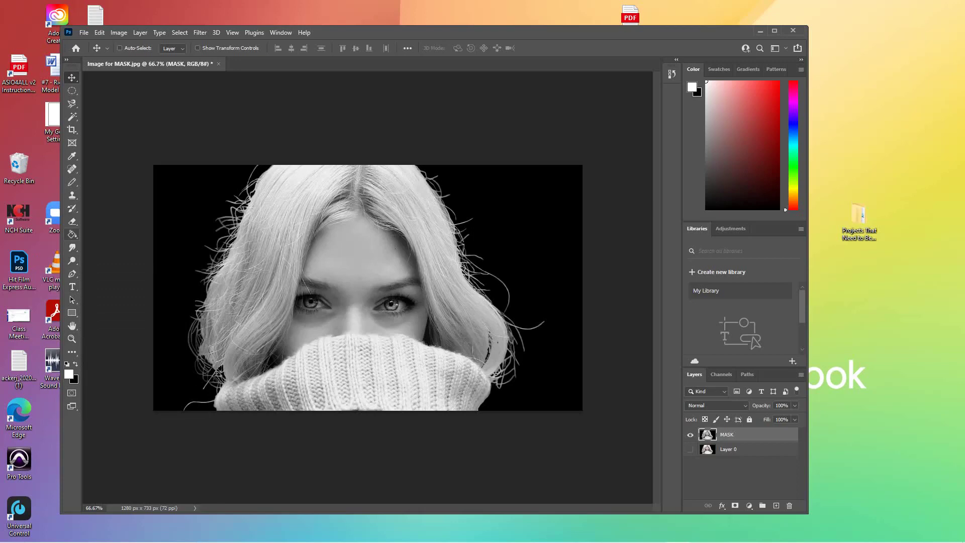
Paint the woman's face, hair and sweater solid white on the MASK layer with the Brush tool, enlarging the brush to 125 px.
{"action": "left_click", "coordinate": [72, 208]}
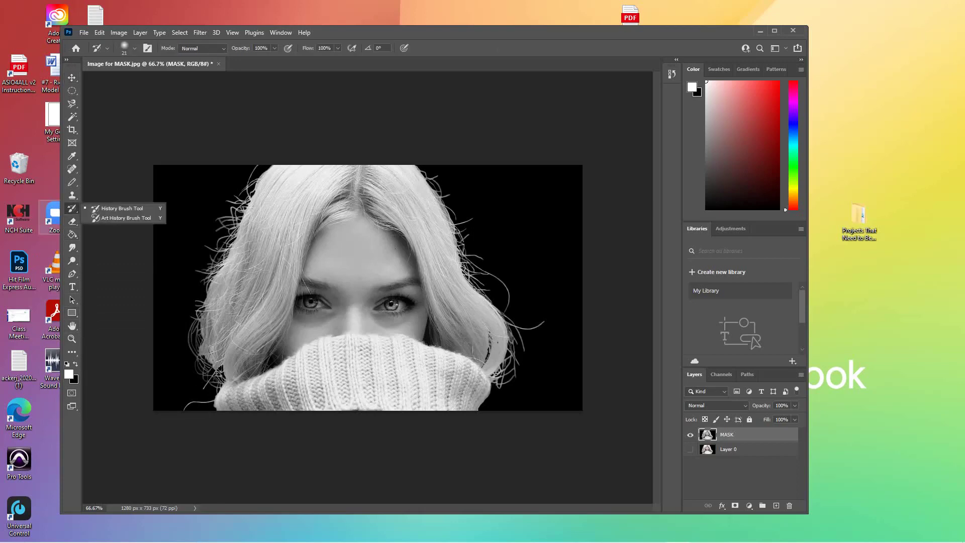
{"action": "left_click", "coordinate": [72, 182]}
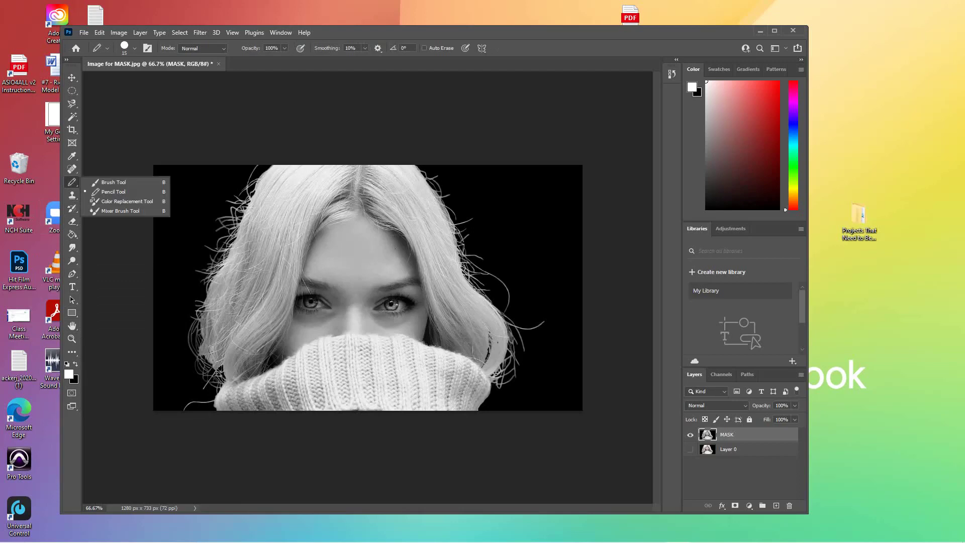
{"action": "left_click", "coordinate": [113, 182]}
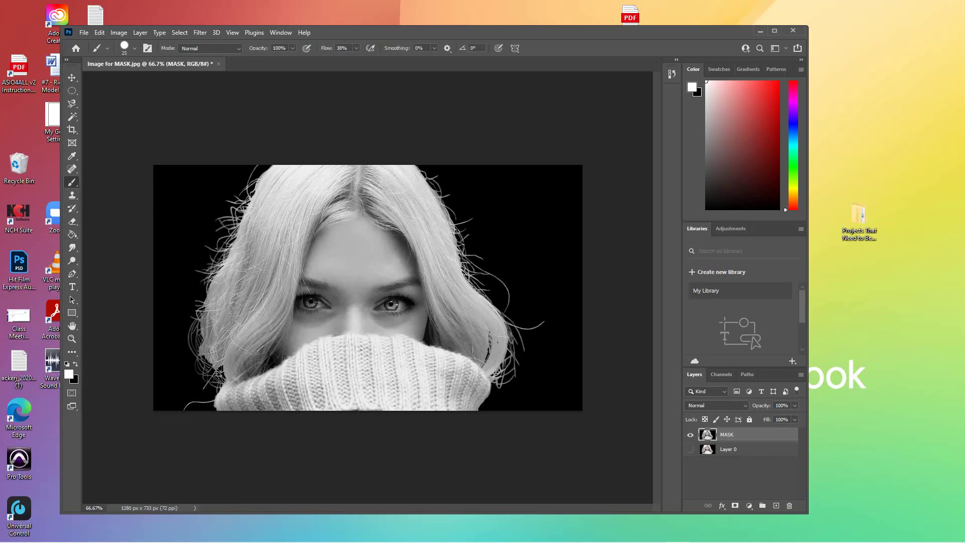
{"action": "left_click", "coordinate": [69, 374]}
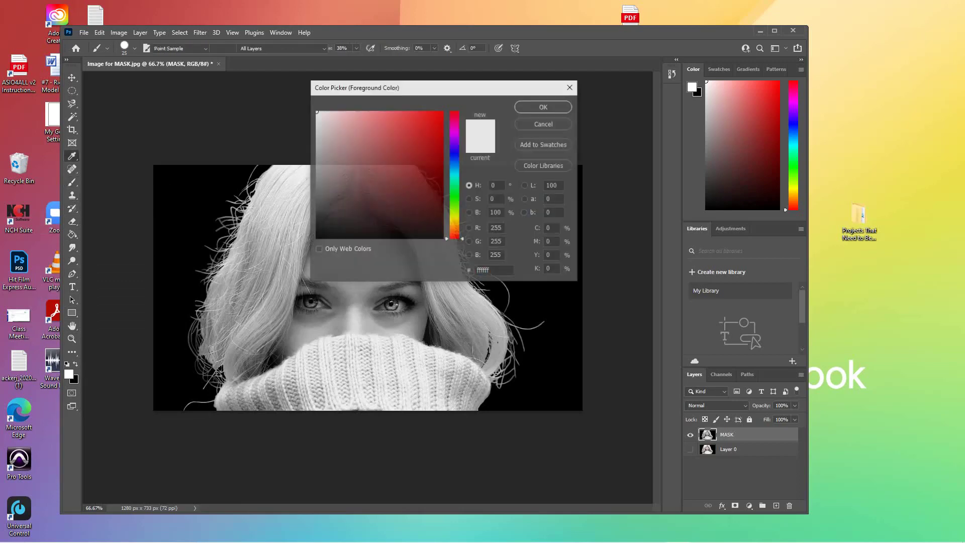
{"action": "key", "text": "Return"}
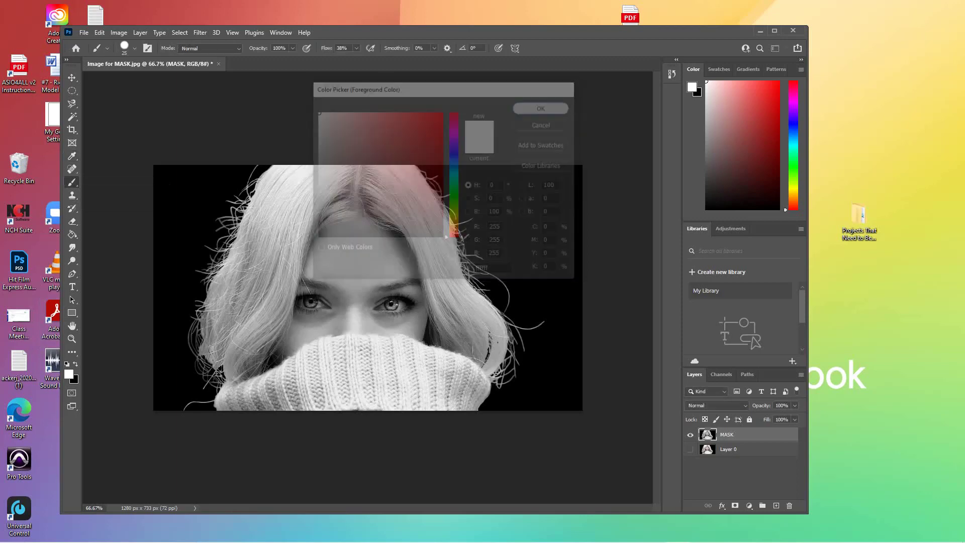
{"action": "mouse_move", "coordinate": [358, 323]}
{"action": "left_mouse_down"}
{"action": "mouse_move", "coordinate": [358, 306]}
{"action": "mouse_move", "coordinate": [324, 317]}
{"action": "mouse_move", "coordinate": [313, 274]}
{"action": "mouse_move", "coordinate": [302, 317]}
{"action": "left_mouse_up"}
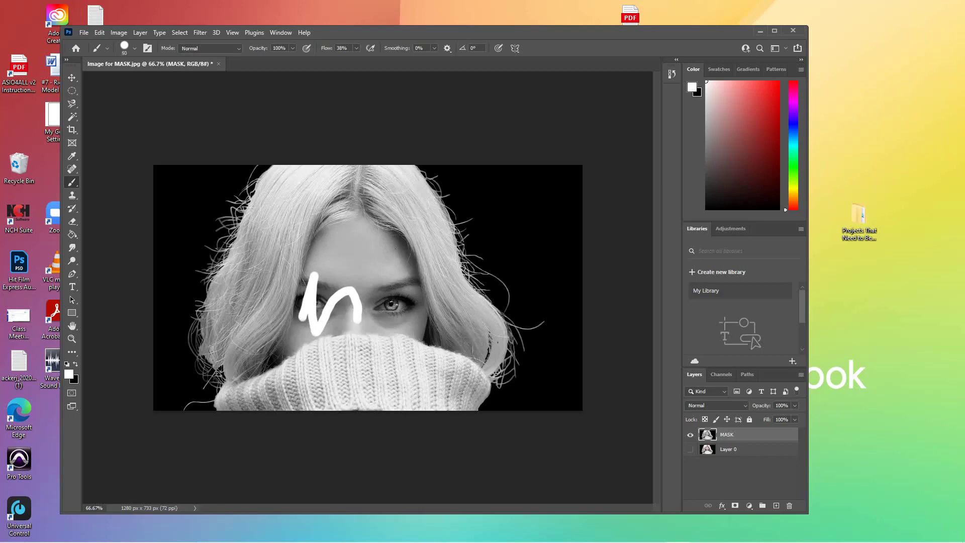
{"action": "key", "text": "bracketright"}
{"action": "key", "text": "bracketright"}
{"action": "mouse_move", "coordinate": [297, 325]}
{"action": "left_mouse_down"}
{"action": "mouse_move", "coordinate": [310, 225]}
{"action": "mouse_move", "coordinate": [291, 256]}
{"action": "mouse_move", "coordinate": [291, 297]}
{"action": "mouse_move", "coordinate": [316, 324]}
{"action": "mouse_move", "coordinate": [349, 337]}
{"action": "mouse_move", "coordinate": [345, 359]}
{"action": "mouse_move", "coordinate": [308, 398]}
{"action": "mouse_move", "coordinate": [303, 342]}
{"action": "mouse_move", "coordinate": [288, 394]}
{"action": "mouse_move", "coordinate": [455, 393]}
{"action": "mouse_move", "coordinate": [463, 377]}
{"action": "mouse_move", "coordinate": [464, 342]}
{"action": "mouse_move", "coordinate": [427, 339]}
{"action": "mouse_move", "coordinate": [402, 357]}
{"action": "mouse_move", "coordinate": [381, 342]}
{"action": "mouse_move", "coordinate": [452, 329]}
{"action": "mouse_move", "coordinate": [416, 325]}
{"action": "mouse_move", "coordinate": [386, 297]}
{"action": "mouse_move", "coordinate": [336, 287]}
{"action": "mouse_move", "coordinate": [268, 312]}
{"action": "mouse_move", "coordinate": [255, 392]}
{"action": "mouse_move", "coordinate": [240, 396]}
{"action": "mouse_move", "coordinate": [232, 358]}
{"action": "mouse_move", "coordinate": [226, 382]}
{"action": "mouse_move", "coordinate": [259, 262]}
{"action": "mouse_move", "coordinate": [227, 342]}
{"action": "left_mouse_up"}
{"action": "mouse_move", "coordinate": [334, 263]}
{"action": "left_mouse_down"}
{"action": "mouse_move", "coordinate": [437, 284]}
{"action": "mouse_move", "coordinate": [428, 236]}
{"action": "mouse_move", "coordinate": [398, 212]}
{"action": "mouse_move", "coordinate": [338, 207]}
{"action": "mouse_move", "coordinate": [358, 243]}
{"action": "mouse_move", "coordinate": [409, 269]}
{"action": "mouse_move", "coordinate": [372, 227]}
{"action": "mouse_move", "coordinate": [304, 204]}
{"action": "mouse_move", "coordinate": [244, 251]}
{"action": "left_mouse_up"}
{"action": "mouse_move", "coordinate": [302, 191]}
{"action": "left_mouse_down"}
{"action": "mouse_move", "coordinate": [314, 177]}
{"action": "mouse_move", "coordinate": [389, 176]}
{"action": "mouse_move", "coordinate": [432, 206]}
{"action": "mouse_move", "coordinate": [443, 229]}
{"action": "left_mouse_up"}
{"action": "mouse_move", "coordinate": [438, 295]}
{"action": "left_mouse_down"}
{"action": "mouse_move", "coordinate": [478, 330]}
{"action": "mouse_move", "coordinate": [483, 375]}
{"action": "mouse_move", "coordinate": [443, 376]}
{"action": "left_mouse_up"}
Fill the grey areas along the lower hair edge on the image's left side with white, using a smaller brush of 10 to 30 px.
{"action": "key", "text": "z"}
{"action": "left_click", "coordinate": [331, 402]}
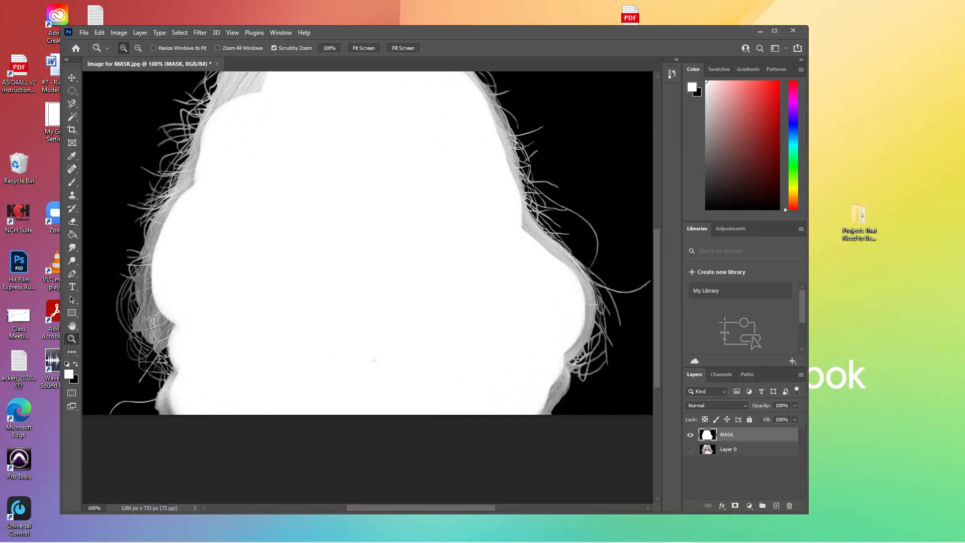
{"action": "left_click", "coordinate": [330, 402]}
{"action": "left_click_drag", "start_coordinate": [411, 508], "coordinate": [360, 508]}
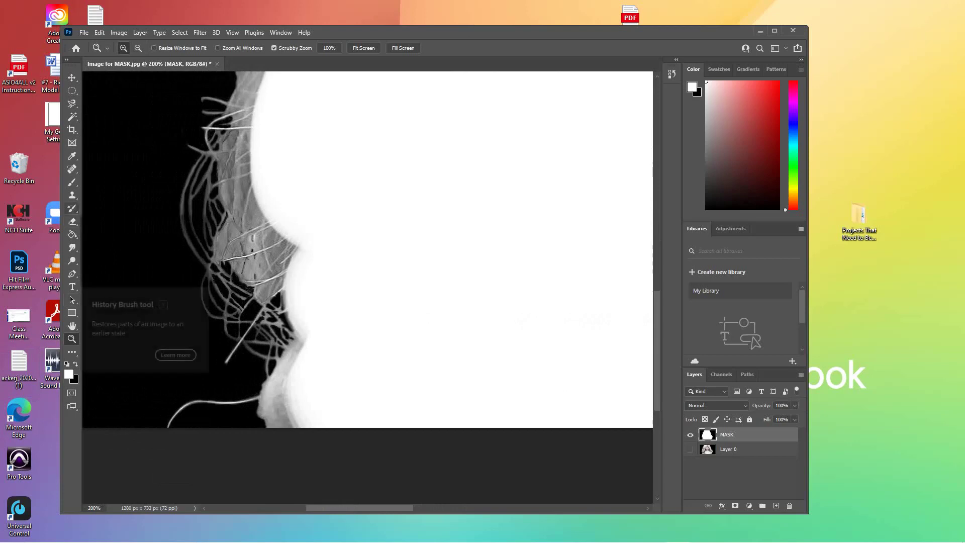
{"action": "left_click", "coordinate": [72, 182]}
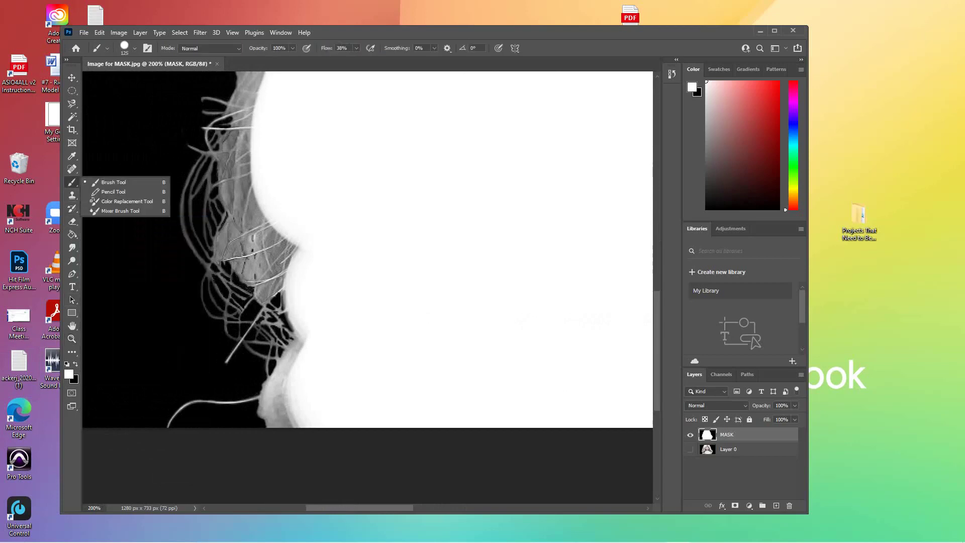
{"action": "left_click", "coordinate": [113, 182]}
{"action": "key", "text": "bracketleft"}
{"action": "key", "text": "bracketleft"}
{"action": "key", "text": "bracketleft"}
{"action": "key", "text": "bracketleft"}
{"action": "key", "text": "bracketleft"}
{"action": "key", "text": "bracketleft"}
{"action": "key", "text": "bracketleft"}
{"action": "key", "text": "bracketleft"}
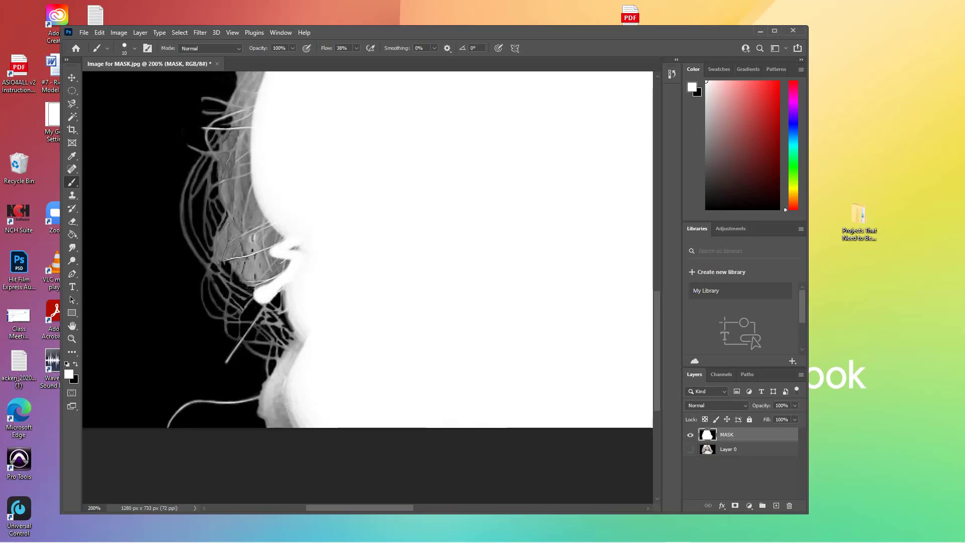
{"action": "key", "text": "bracketright"}
{"action": "key", "text": "bracketright"}
{"action": "key", "text": "bracketright"}
{"action": "key", "text": "bracketright"}
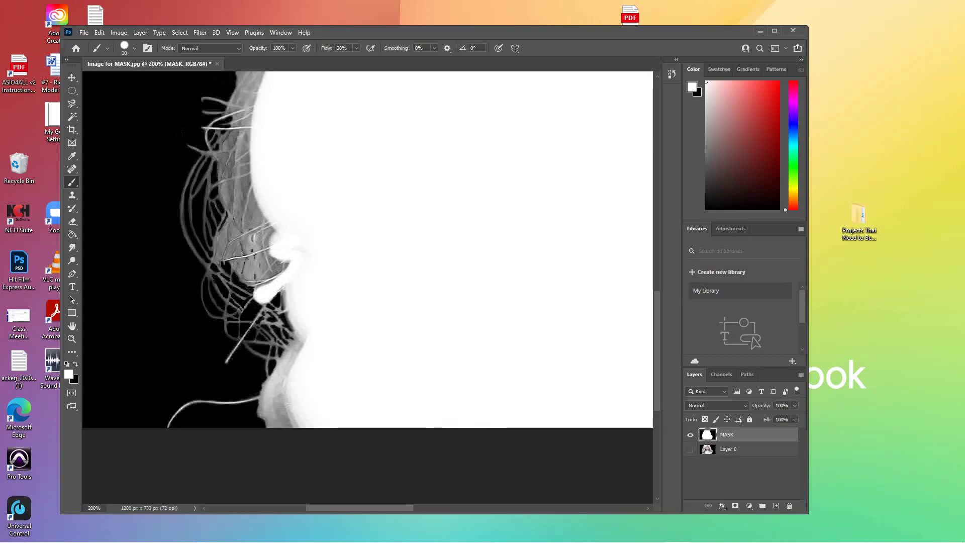
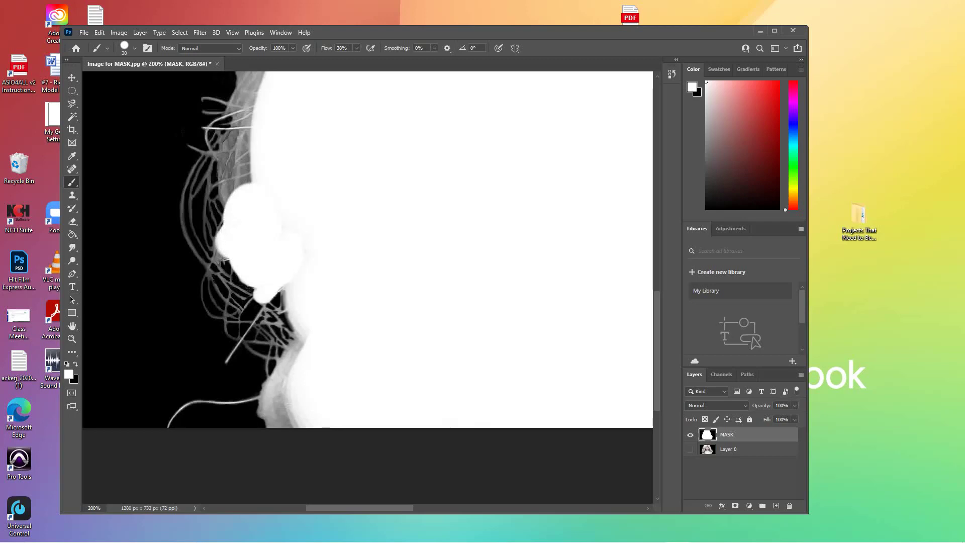
Paint the grey strands along the lower part of the hair edge on the image's left side white, using a 15 px brush.
{"action": "key", "text": "bracketleft"}
{"action": "key", "text": "bracketleft"}
{"action": "left_click_drag", "start_coordinate": [218, 253], "coordinate": [222, 259]}
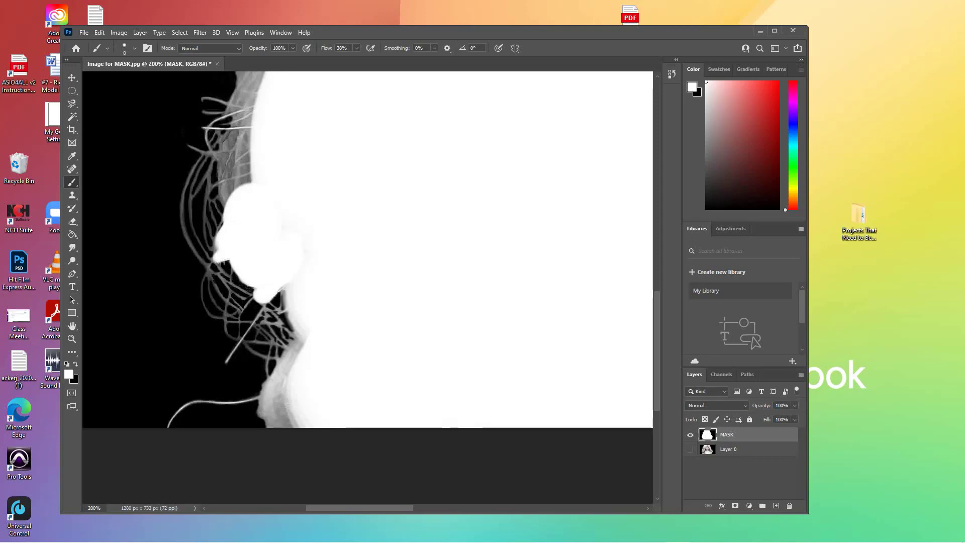
{"action": "mouse_move", "coordinate": [249, 176]}
{"action": "left_mouse_down"}
{"action": "mouse_move", "coordinate": [244, 156]}
{"action": "mouse_move", "coordinate": [223, 197]}
{"action": "mouse_move", "coordinate": [229, 158]}
{"action": "mouse_move", "coordinate": [220, 194]}
{"action": "left_mouse_up"}
{"action": "mouse_move", "coordinate": [249, 143]}
{"action": "left_mouse_down"}
{"action": "mouse_move", "coordinate": [226, 146]}
{"action": "mouse_move", "coordinate": [237, 152]}
{"action": "mouse_move", "coordinate": [242, 124]}
{"action": "mouse_move", "coordinate": [229, 136]}
{"action": "mouse_move", "coordinate": [250, 87]}
{"action": "mouse_move", "coordinate": [233, 120]}
{"action": "mouse_move", "coordinate": [258, 77]}
{"action": "left_mouse_up"}
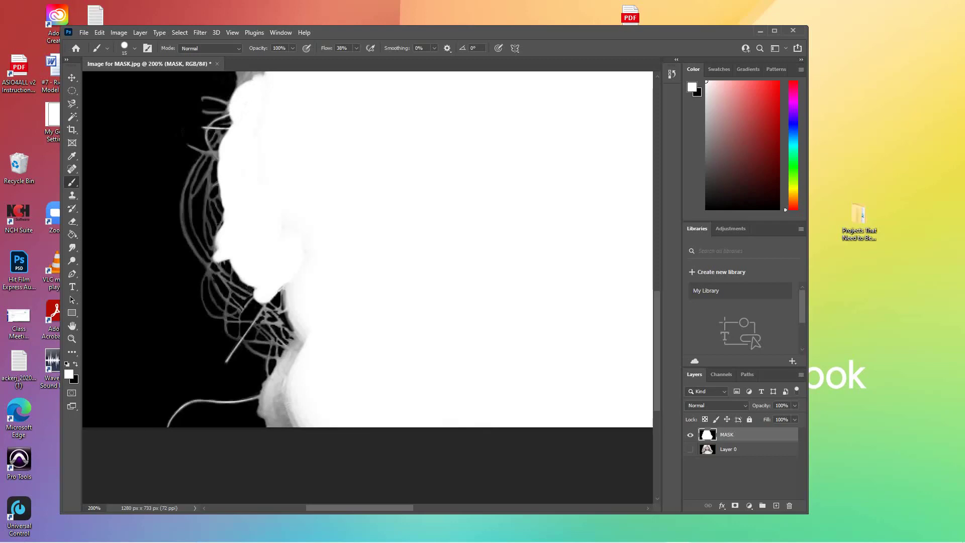
{"action": "mouse_move", "coordinate": [282, 422]}
{"action": "left_mouse_down"}
{"action": "mouse_move", "coordinate": [293, 421]}
{"action": "mouse_move", "coordinate": [270, 424]}
{"action": "mouse_move", "coordinate": [262, 408]}
{"action": "mouse_move", "coordinate": [303, 339]}
{"action": "mouse_move", "coordinate": [290, 351]}
{"action": "left_mouse_up"}
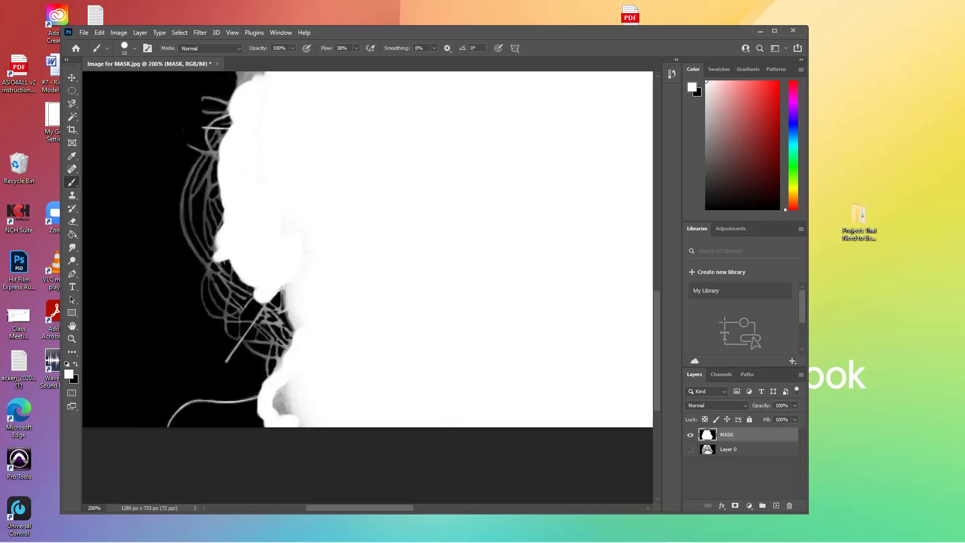
{"action": "mouse_move", "coordinate": [283, 388]}
{"action": "left_mouse_down"}
{"action": "mouse_move", "coordinate": [282, 409]}
{"action": "mouse_move", "coordinate": [295, 411]}
{"action": "mouse_move", "coordinate": [296, 395]}
{"action": "left_mouse_up"}
{"action": "mouse_move", "coordinate": [289, 299]}
{"action": "left_mouse_down"}
{"action": "mouse_move", "coordinate": [282, 292]}
{"action": "mouse_move", "coordinate": [293, 329]}
{"action": "left_mouse_up"}
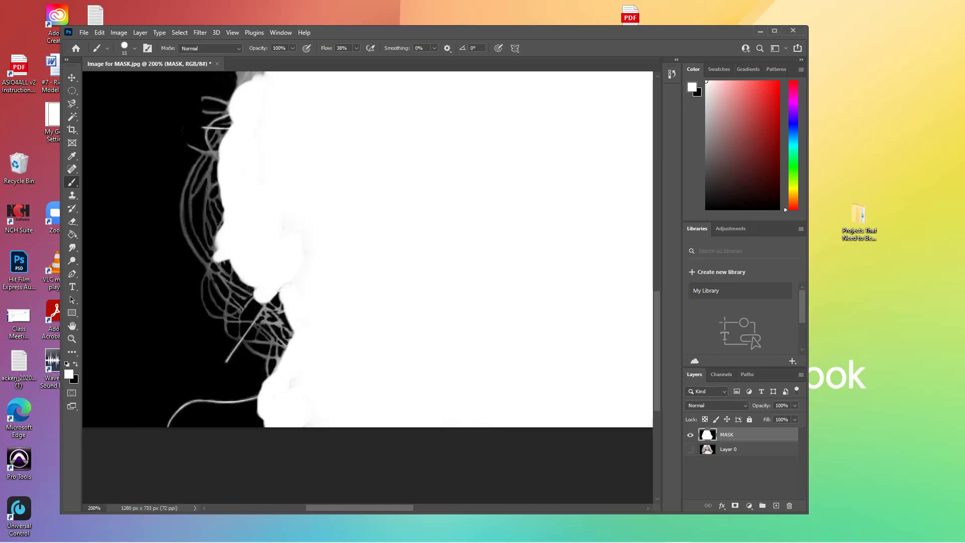
Fill the grey band along the middle of the hair edge on the image's left side with white, leaving the loose strands outside it.
{"action": "scroll", "coordinate": [367, 287], "scroll_direction": "up", "scroll_amount": 5}
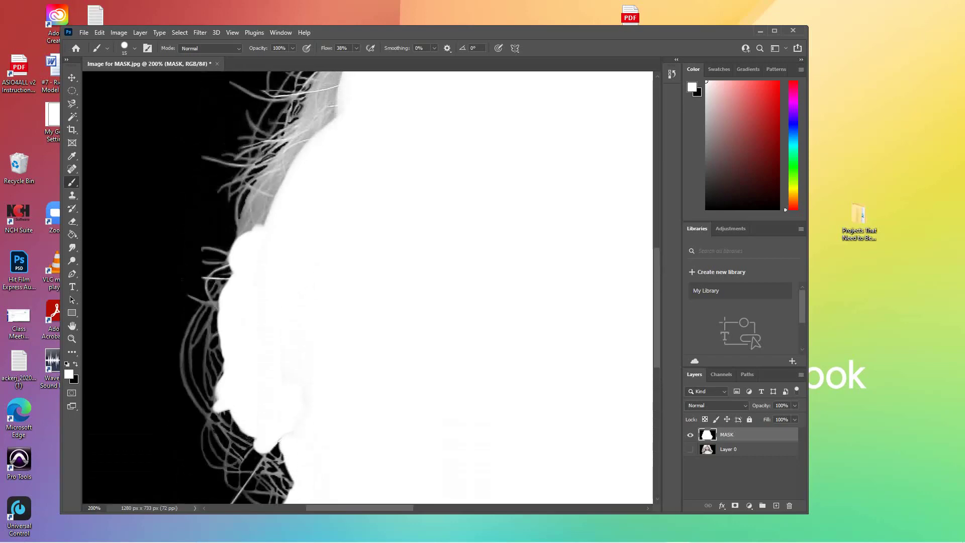
{"action": "mouse_move", "coordinate": [247, 310]}
{"action": "left_mouse_down"}
{"action": "mouse_move", "coordinate": [255, 291]}
{"action": "mouse_move", "coordinate": [242, 308]}
{"action": "mouse_move", "coordinate": [243, 297]}
{"action": "mouse_move", "coordinate": [279, 259]}
{"action": "mouse_move", "coordinate": [277, 274]}
{"action": "mouse_move", "coordinate": [266, 285]}
{"action": "mouse_move", "coordinate": [264, 257]}
{"action": "mouse_move", "coordinate": [294, 233]}
{"action": "mouse_move", "coordinate": [304, 209]}
{"action": "mouse_move", "coordinate": [290, 214]}
{"action": "mouse_move", "coordinate": [325, 199]}
{"action": "mouse_move", "coordinate": [311, 219]}
{"action": "mouse_move", "coordinate": [337, 187]}
{"action": "mouse_move", "coordinate": [303, 196]}
{"action": "mouse_move", "coordinate": [330, 175]}
{"action": "left_mouse_up"}
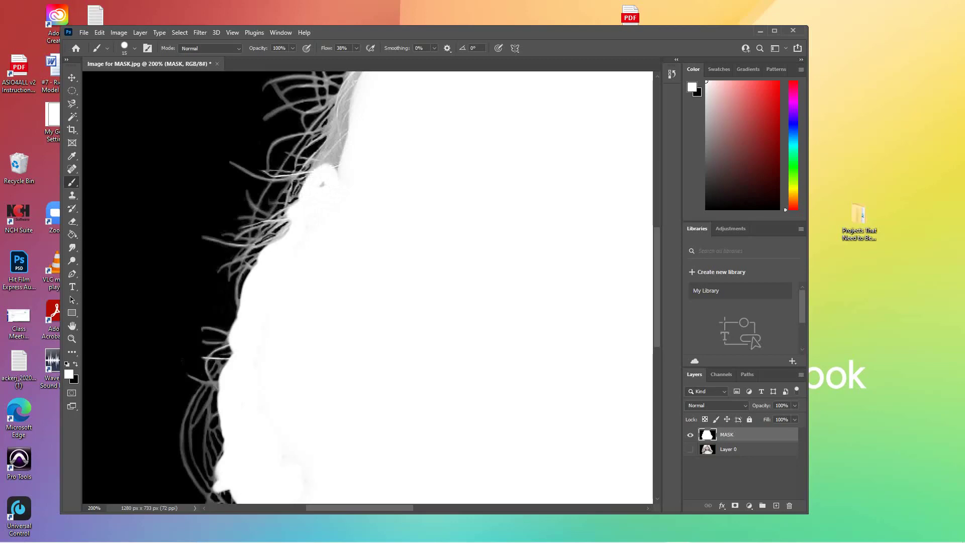
{"action": "mouse_move", "coordinate": [331, 175]}
{"action": "left_mouse_down"}
{"action": "mouse_move", "coordinate": [335, 142]}
{"action": "mouse_move", "coordinate": [323, 158]}
{"action": "mouse_move", "coordinate": [350, 105]}
{"action": "left_mouse_up"}
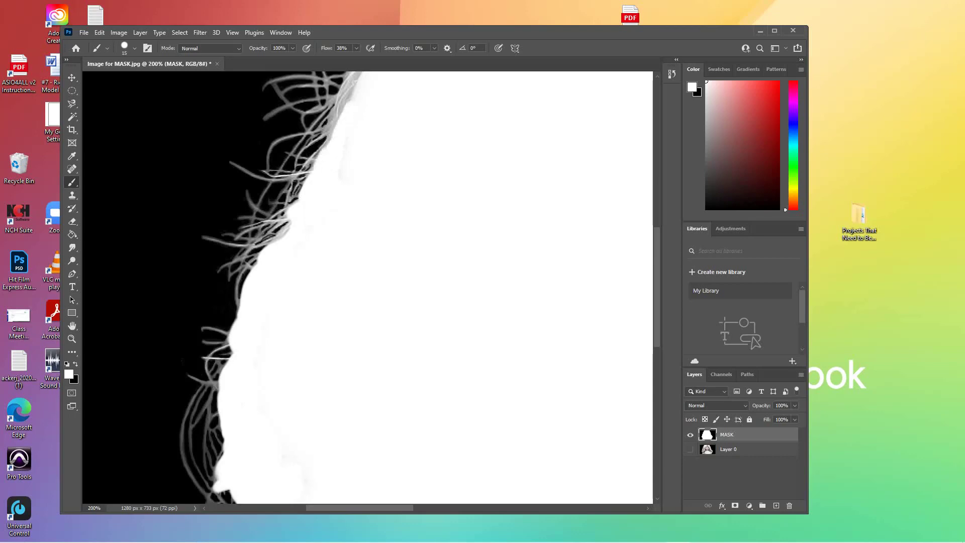
{"action": "left_click_drag", "start_coordinate": [327, 146], "coordinate": [356, 73]}
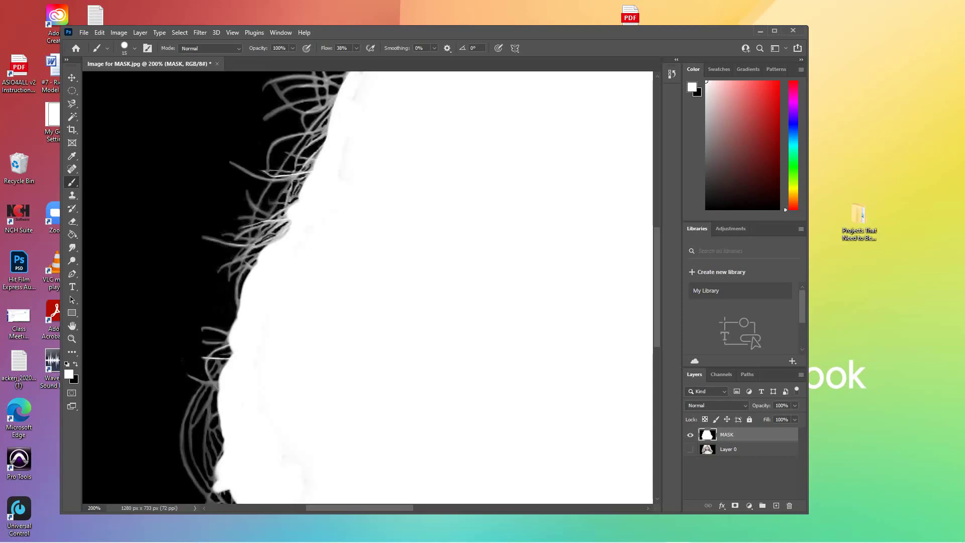
Paint the grey hair from the upper edge on the image's left side up to the top of the head white, enlarging the brush.
{"action": "scroll", "coordinate": [367, 287], "scroll_direction": "up", "scroll_amount": 5}
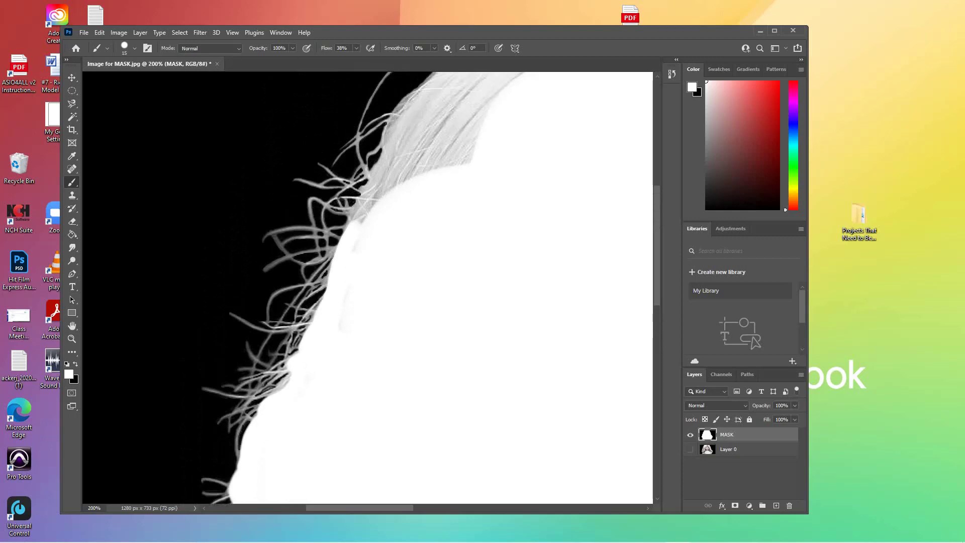
{"action": "mouse_move", "coordinate": [358, 224]}
{"action": "left_mouse_down"}
{"action": "mouse_move", "coordinate": [366, 191]}
{"action": "mouse_move", "coordinate": [389, 181]}
{"action": "mouse_move", "coordinate": [378, 171]}
{"action": "mouse_move", "coordinate": [395, 154]}
{"action": "mouse_move", "coordinate": [410, 176]}
{"action": "mouse_move", "coordinate": [460, 153]}
{"action": "mouse_move", "coordinate": [438, 168]}
{"action": "mouse_move", "coordinate": [415, 151]}
{"action": "mouse_move", "coordinate": [417, 133]}
{"action": "mouse_move", "coordinate": [401, 134]}
{"action": "mouse_move", "coordinate": [466, 135]}
{"action": "left_mouse_up"}
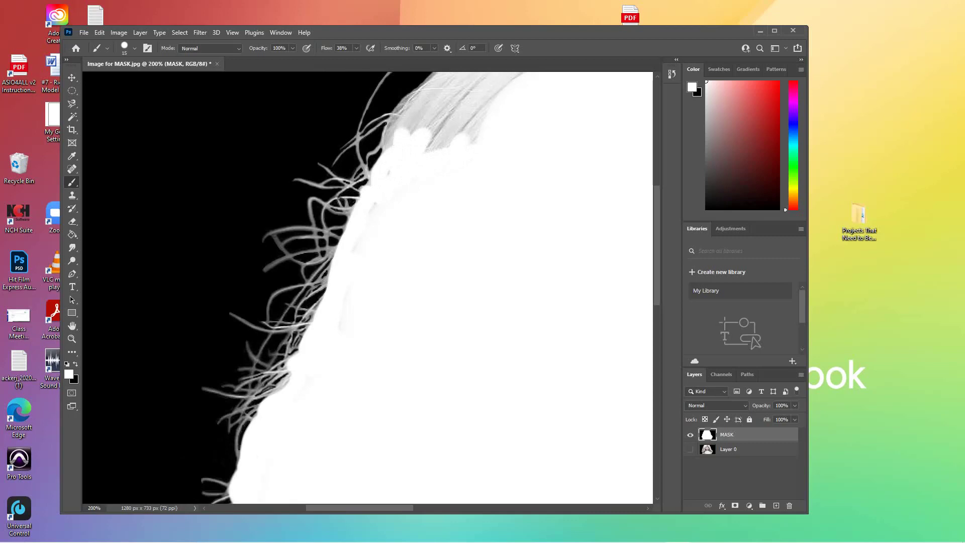
{"action": "key", "text": "bracketright"}
{"action": "mouse_move", "coordinate": [455, 143]}
{"action": "left_mouse_down"}
{"action": "mouse_move", "coordinate": [427, 118]}
{"action": "mouse_move", "coordinate": [388, 139]}
{"action": "mouse_move", "coordinate": [412, 109]}
{"action": "mouse_move", "coordinate": [453, 91]}
{"action": "mouse_move", "coordinate": [464, 125]}
{"action": "mouse_move", "coordinate": [434, 144]}
{"action": "mouse_move", "coordinate": [422, 105]}
{"action": "left_mouse_up"}
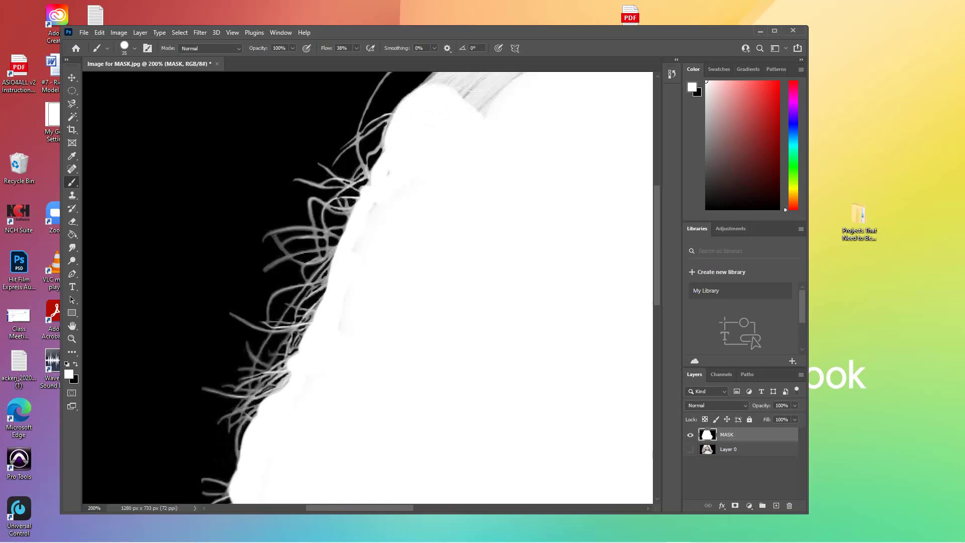
{"action": "scroll", "coordinate": [367, 287], "scroll_direction": "up", "scroll_amount": 4}
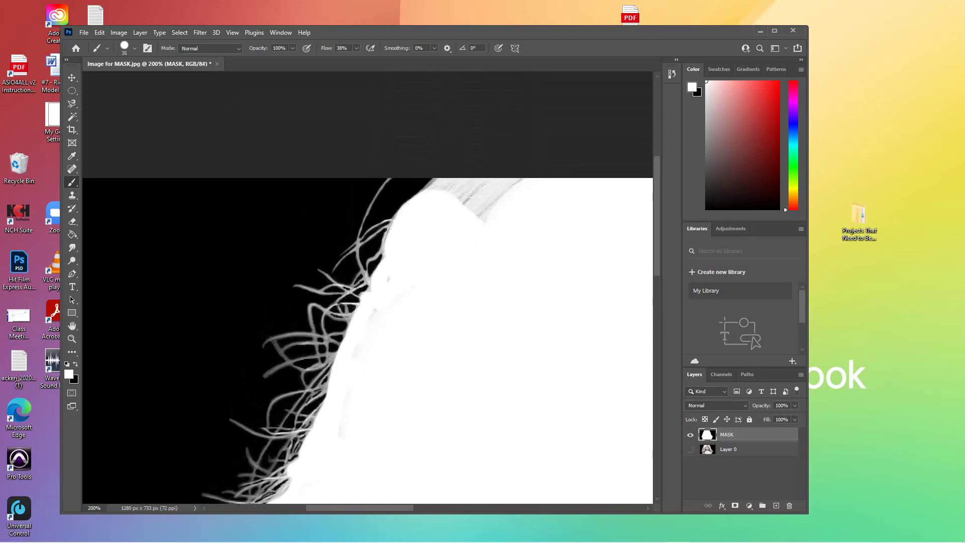
{"action": "mouse_move", "coordinate": [490, 207]}
{"action": "left_mouse_down"}
{"action": "mouse_move", "coordinate": [452, 182]}
{"action": "mouse_move", "coordinate": [428, 185]}
{"action": "left_mouse_up"}
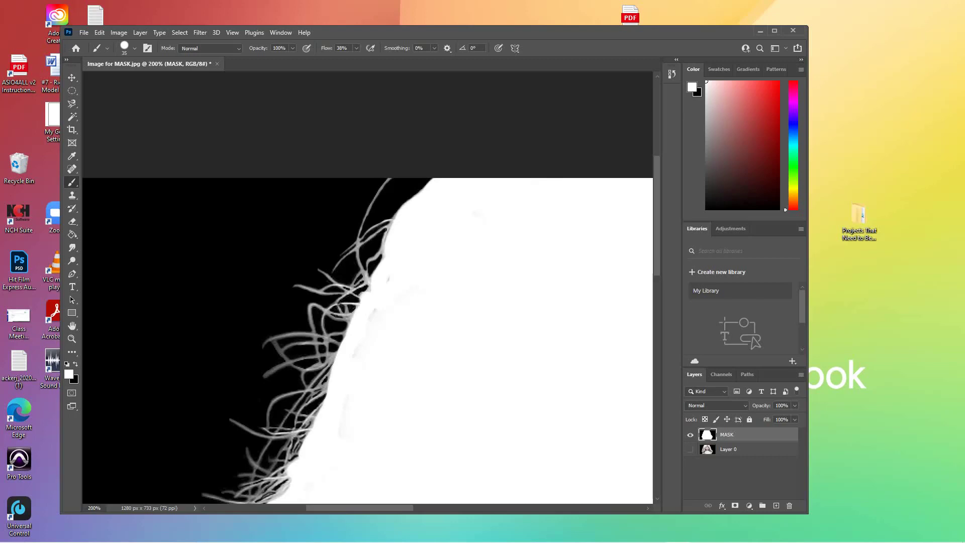
Fill the grey band along the upper hair edge on the image's right side with white, starting at the top of the head.
{"action": "scroll", "coordinate": [368, 341], "scroll_direction": "right", "scroll_amount": 10}
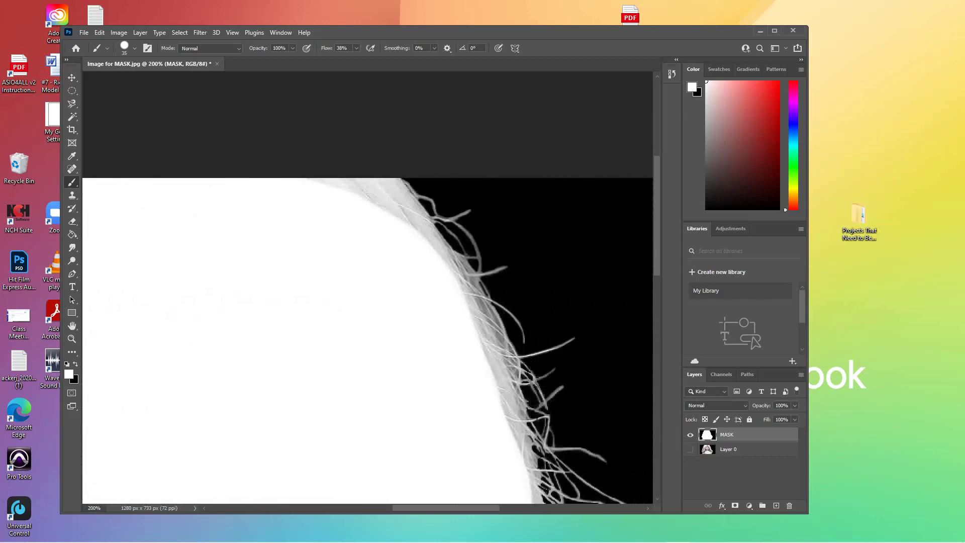
{"action": "mouse_move", "coordinate": [315, 180]}
{"action": "left_mouse_down"}
{"action": "mouse_move", "coordinate": [397, 208]}
{"action": "mouse_move", "coordinate": [472, 286]}
{"action": "mouse_move", "coordinate": [513, 385]}
{"action": "mouse_move", "coordinate": [539, 502]}
{"action": "left_mouse_up"}
{"action": "left_click_drag", "start_coordinate": [536, 465], "coordinate": [536, 450]}
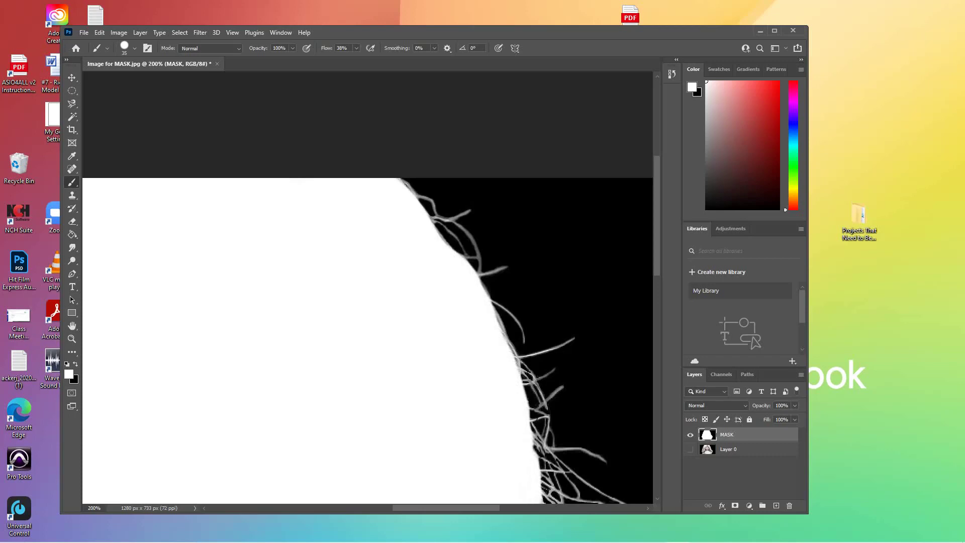
{"action": "left_click_drag", "start_coordinate": [515, 367], "coordinate": [499, 309]}
{"action": "left_click_drag", "start_coordinate": [406, 185], "coordinate": [410, 189]}
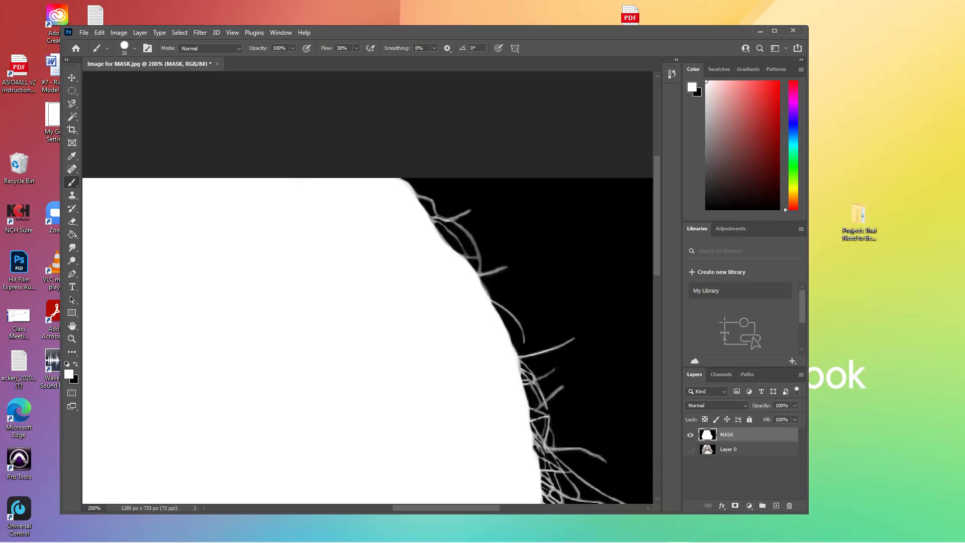
Paint the grey hair along the middle edge on the image's right side white, where the hair widens outward.
{"action": "scroll", "coordinate": [367, 286], "scroll_direction": "down", "scroll_amount": 5}
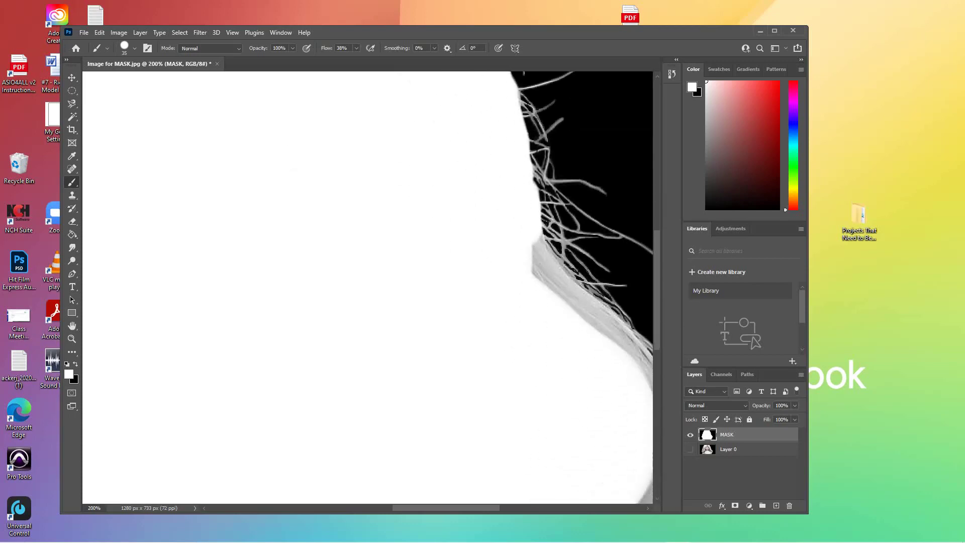
{"action": "mouse_move", "coordinate": [533, 246]}
{"action": "left_mouse_down"}
{"action": "mouse_move", "coordinate": [566, 299]}
{"action": "mouse_move", "coordinate": [631, 354]}
{"action": "mouse_move", "coordinate": [650, 388]}
{"action": "mouse_move", "coordinate": [644, 346]}
{"action": "mouse_move", "coordinate": [606, 311]}
{"action": "left_mouse_up"}
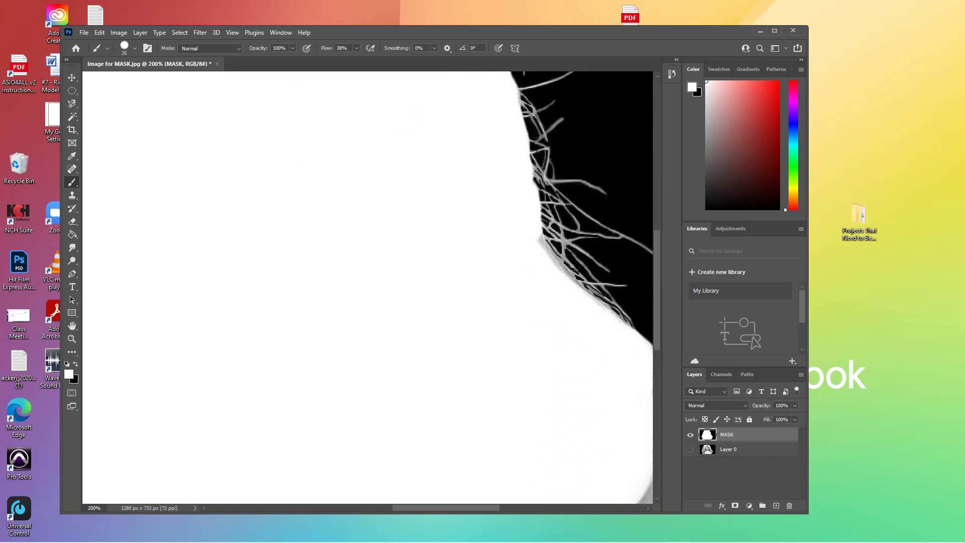
{"action": "left_click_drag", "start_coordinate": [570, 279], "coordinate": [539, 239]}
{"action": "left_click_drag", "start_coordinate": [565, 269], "coordinate": [599, 303]}
{"action": "left_click_drag", "start_coordinate": [635, 477], "coordinate": [644, 494]}
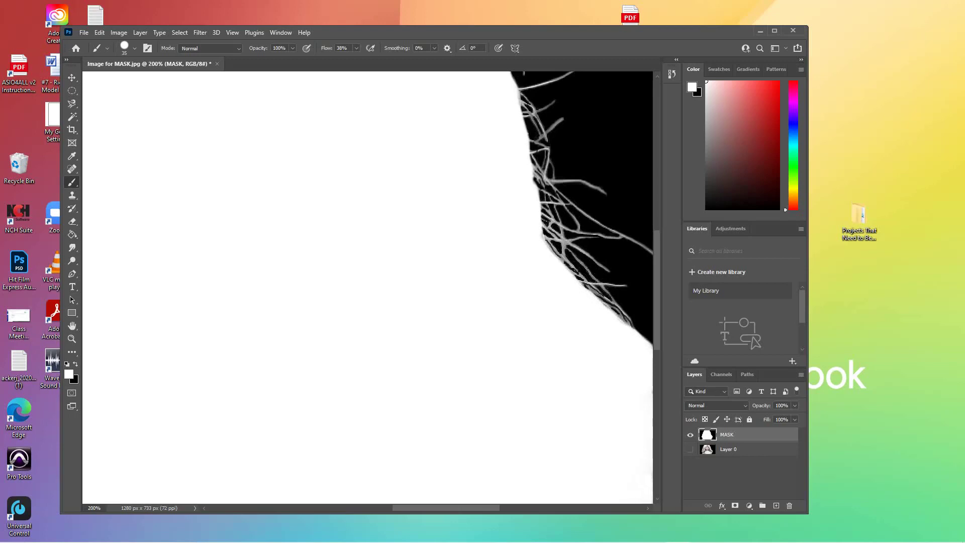
Fill the remaining grey areas along the lower hair and shoulder edge on the image's right side with white.
{"action": "left_click_drag", "start_coordinate": [446, 508], "coordinate": [469, 508]}
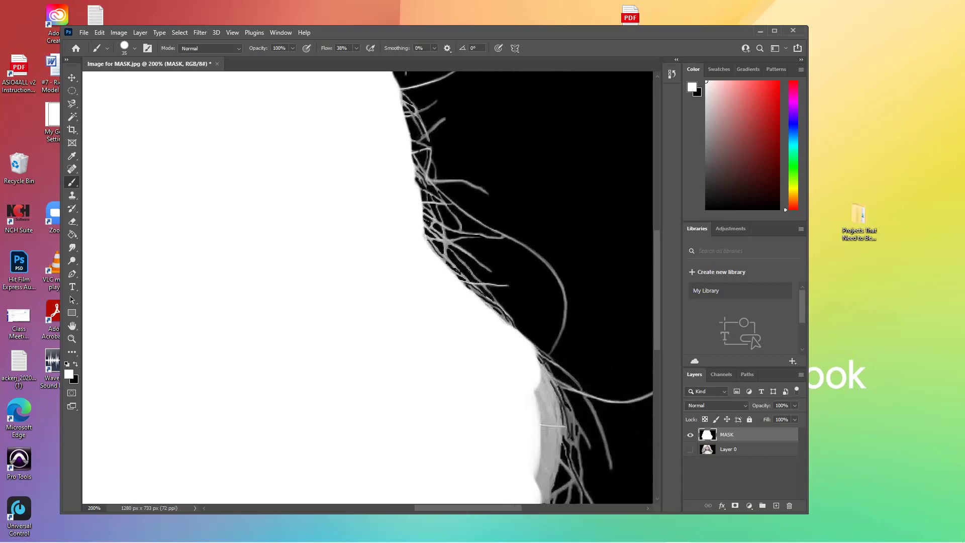
{"action": "mouse_move", "coordinate": [540, 354]}
{"action": "left_mouse_down"}
{"action": "mouse_move", "coordinate": [549, 422]}
{"action": "mouse_move", "coordinate": [549, 497]}
{"action": "left_mouse_up"}
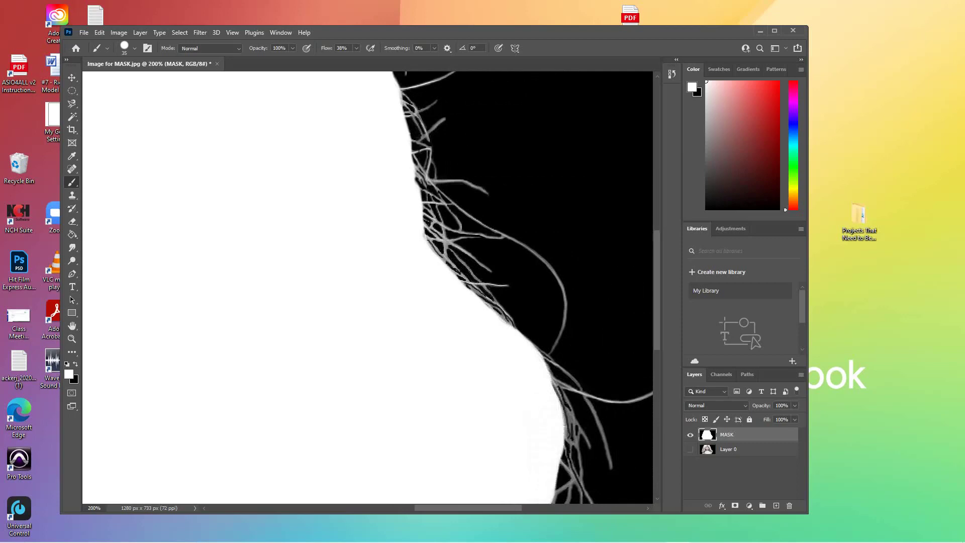
{"action": "scroll", "coordinate": [368, 287], "scroll_direction": "down", "scroll_amount": 4}
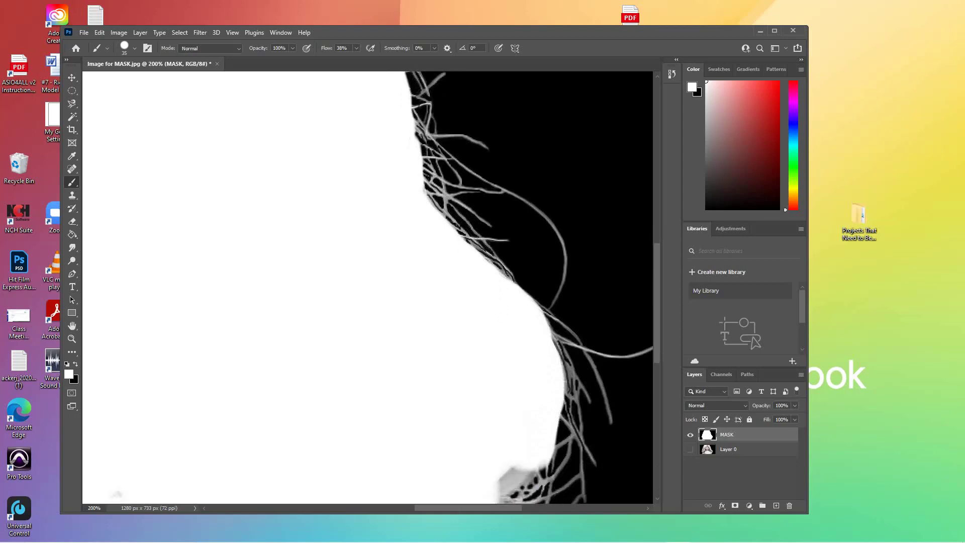
{"action": "mouse_move", "coordinate": [505, 349]}
{"action": "left_mouse_down"}
{"action": "mouse_move", "coordinate": [537, 342]}
{"action": "mouse_move", "coordinate": [504, 360]}
{"action": "mouse_move", "coordinate": [490, 422]}
{"action": "mouse_move", "coordinate": [463, 465]}
{"action": "mouse_move", "coordinate": [472, 469]}
{"action": "left_mouse_up"}
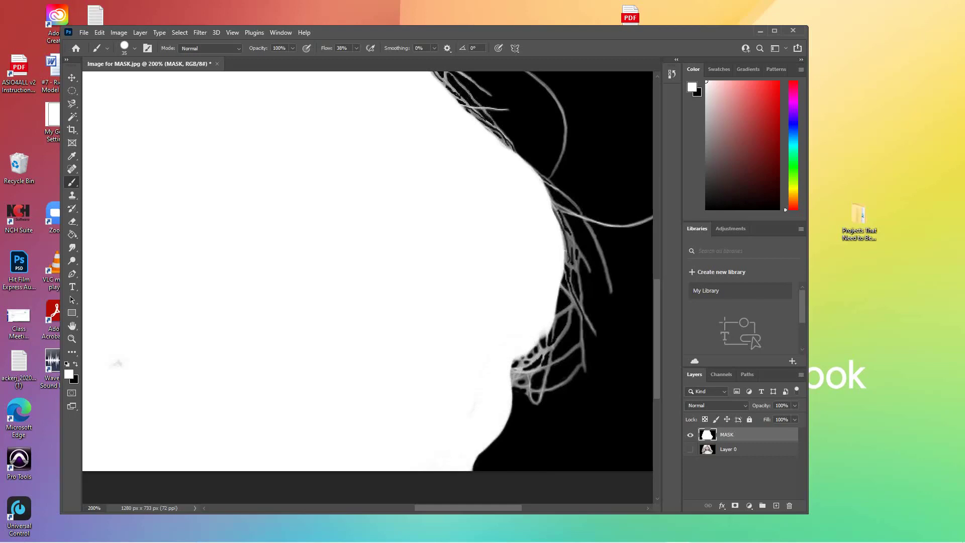
Make Layer 0 visible and apply Brightness/Contrast to the MASK layer with brightness 95 and contrast -8.
{"action": "key", "text": "z"}
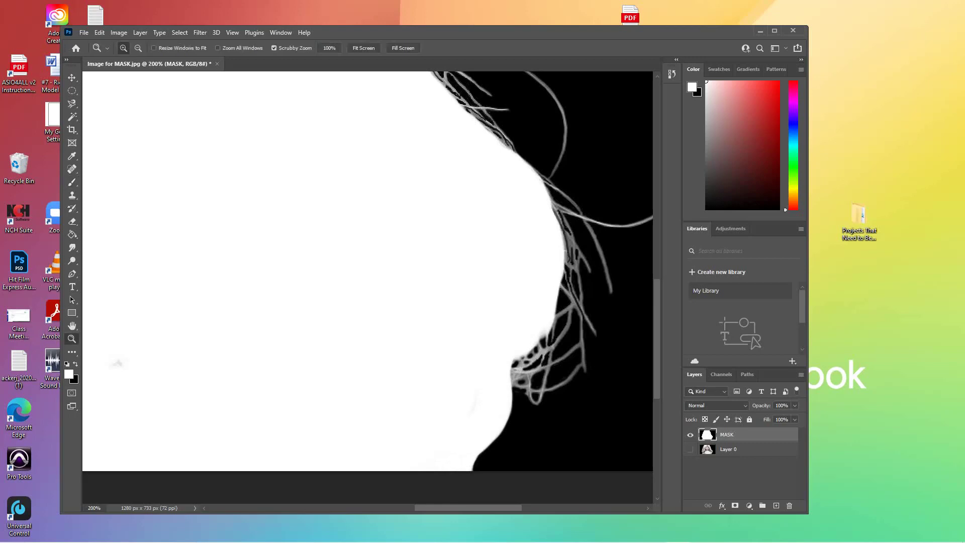
{"action": "left_click", "coordinate": [236, 353], "text": "alt"}
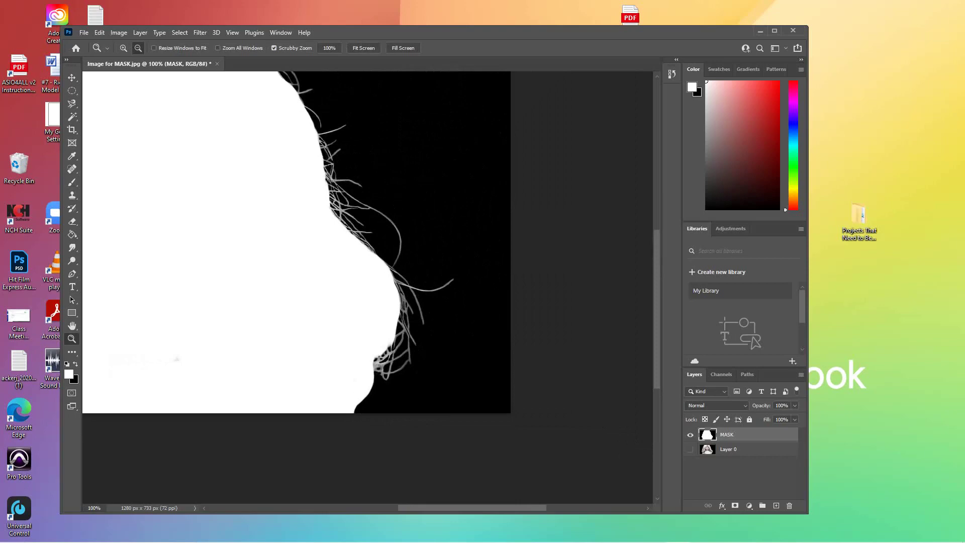
{"action": "left_click", "coordinate": [236, 353], "text": "alt"}
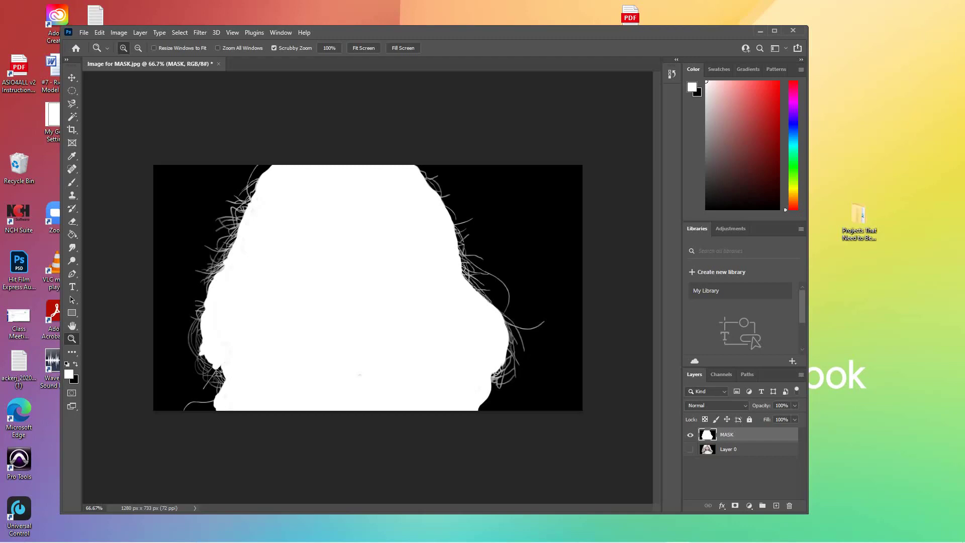
{"action": "left_click", "coordinate": [691, 449]}
{"action": "key", "text": "alt+i"}
{"action": "mouse_move", "coordinate": [135, 59]}
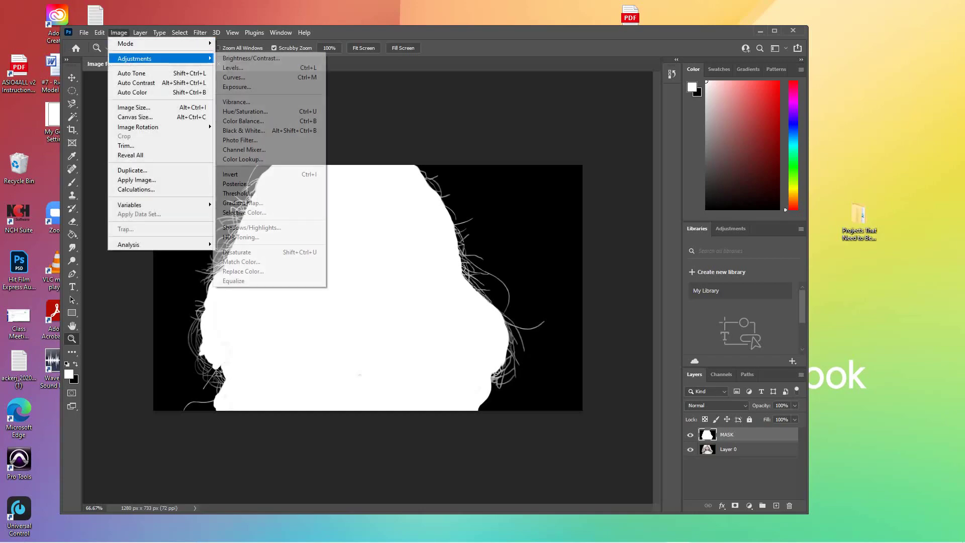
{"action": "left_click", "coordinate": [251, 58]}
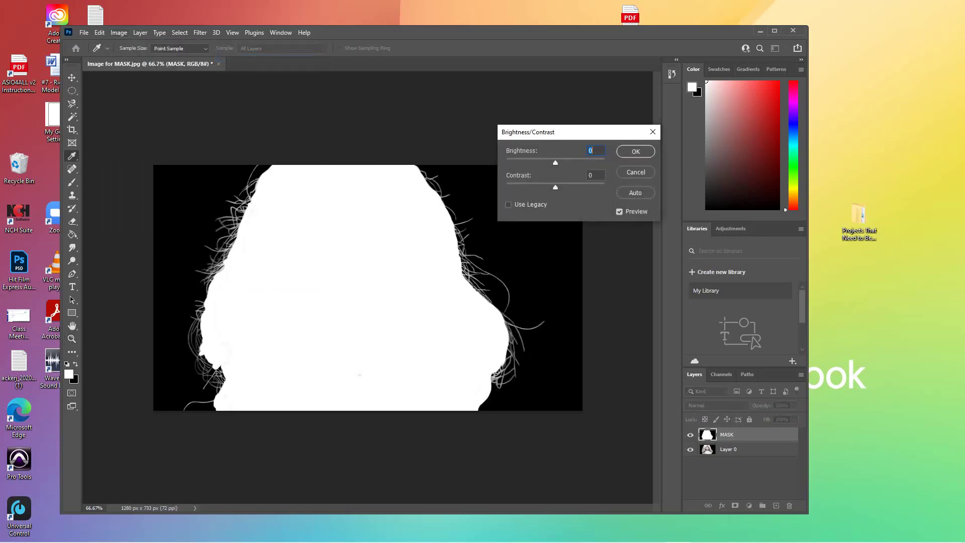
{"action": "left_click_drag", "start_coordinate": [556, 187], "coordinate": [556, 163]}
{"action": "left_click_drag", "start_coordinate": [556, 162], "coordinate": [587, 162]}
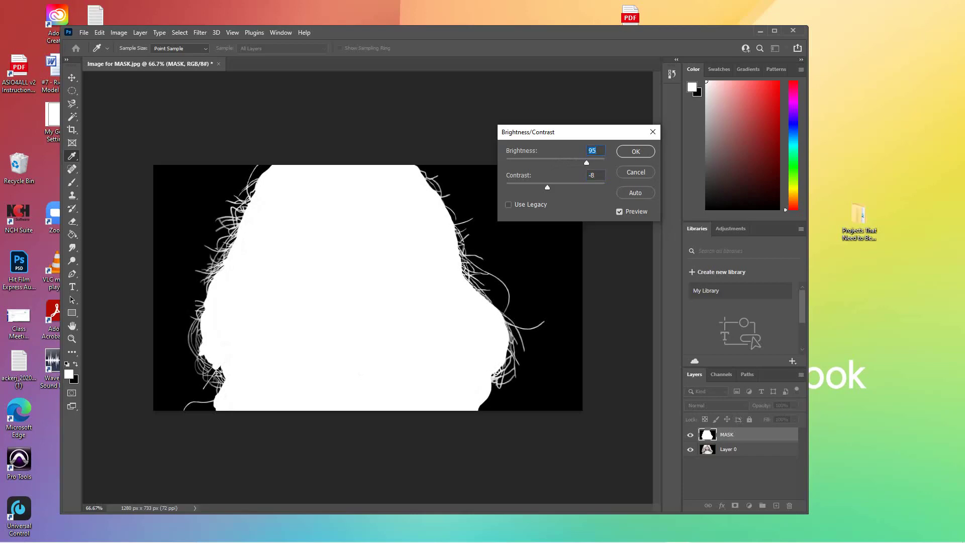
{"action": "key", "text": "Return"}
{"action": "key", "text": "z"}
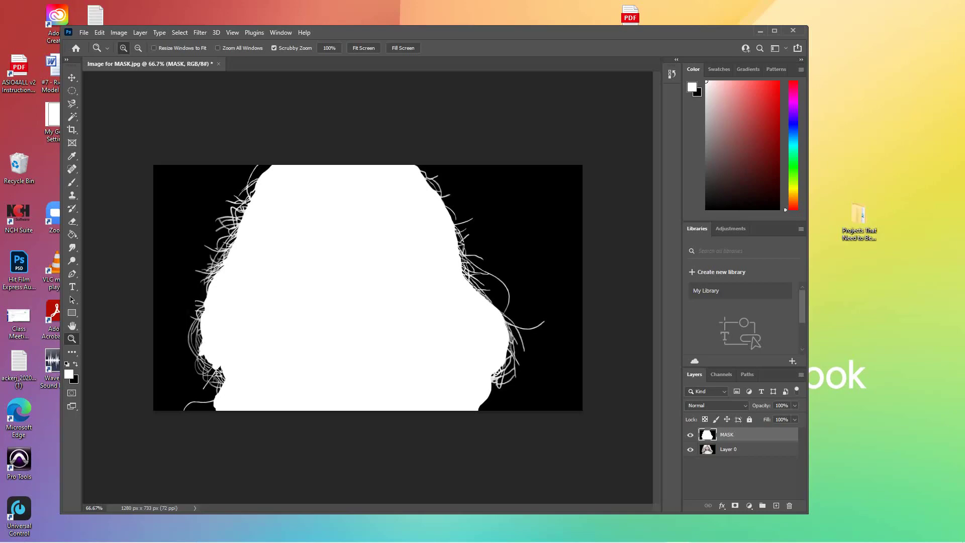
Open the #9 - Layer Masking folder inside MJC Computer Graphics > CMPGR202 Projcts in File Explorer.
{"action": "left_click", "coordinate": [84, 33]}
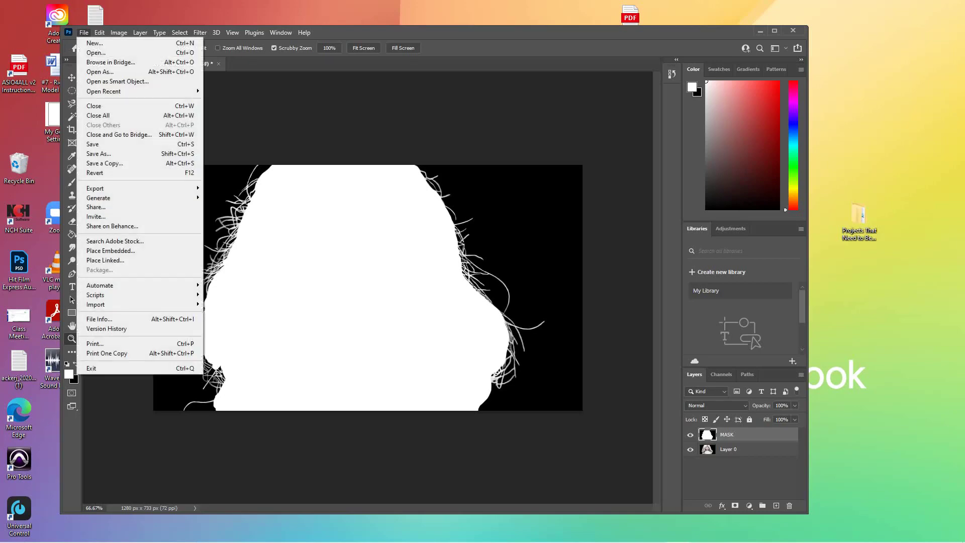
{"action": "key", "text": "Escape"}
{"action": "left_click_drag", "start_coordinate": [718, 28], "coordinate": [618, 0]}
{"action": "left_click_drag", "start_coordinate": [707, 73], "coordinate": [898, 73]}
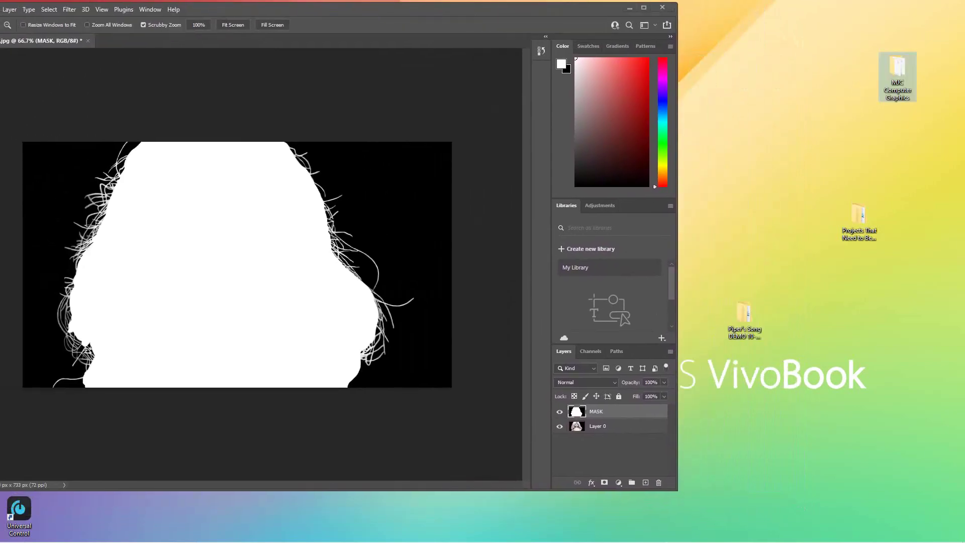
{"action": "double_click", "coordinate": [898, 75]}
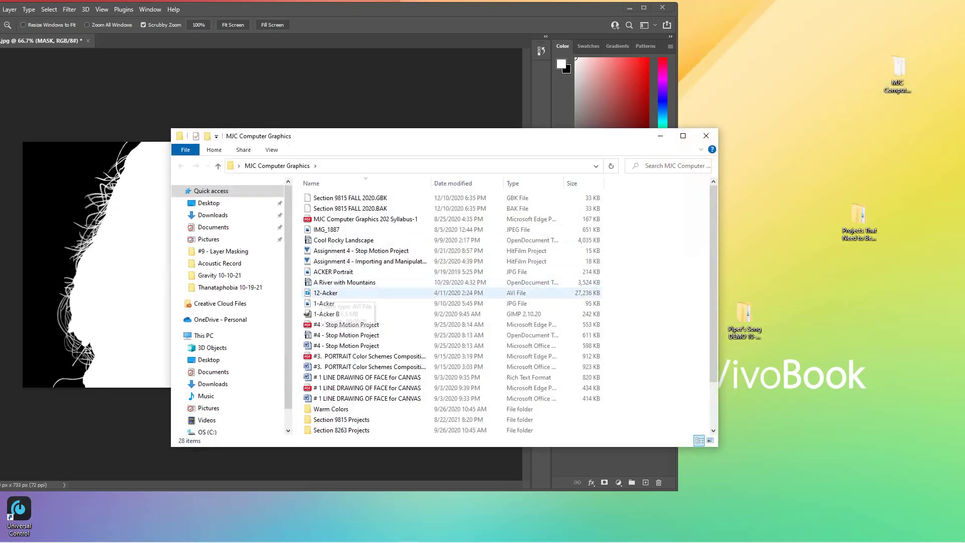
{"action": "left_click_drag", "start_coordinate": [714, 342], "coordinate": [714, 393]}
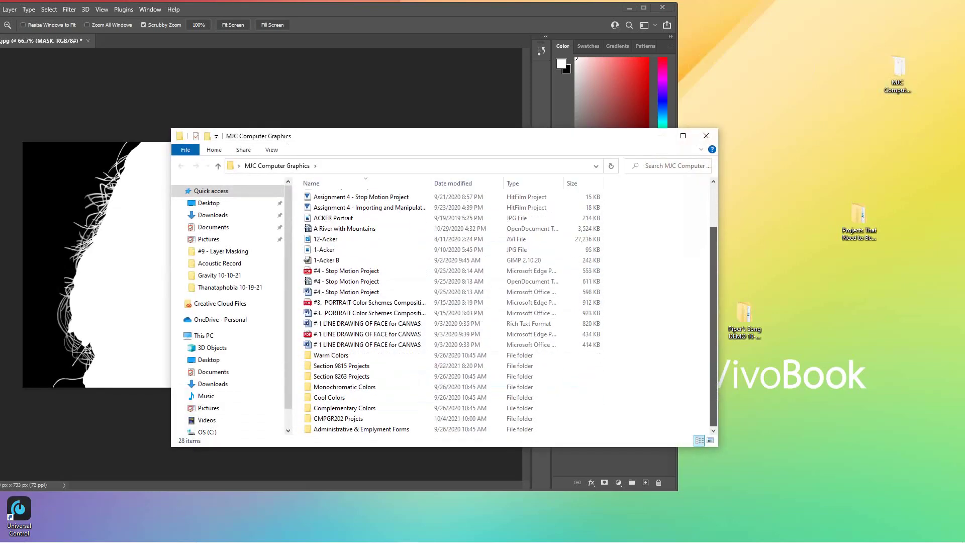
{"action": "left_click", "coordinate": [379, 418]}
{"action": "double_click", "coordinate": [338, 418]}
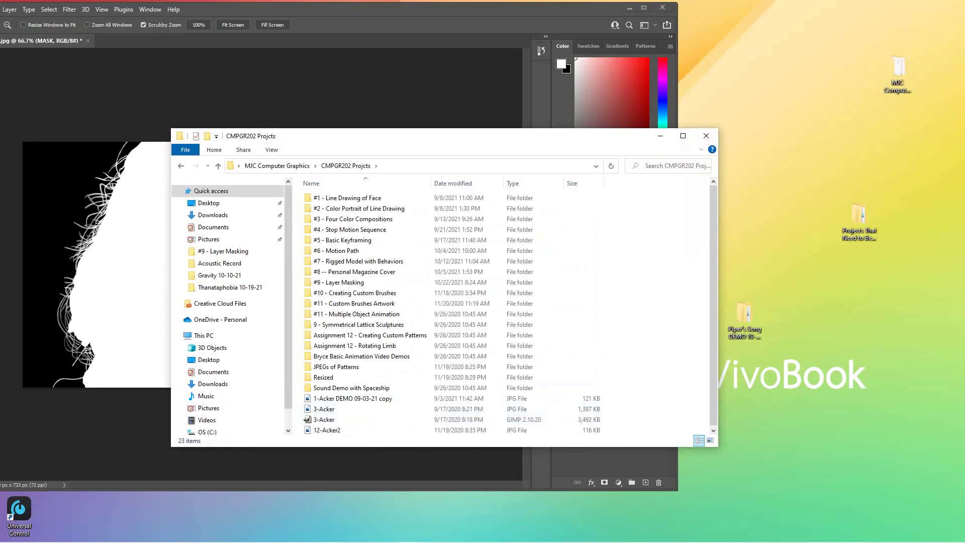
{"action": "left_click_drag", "start_coordinate": [539, 138], "coordinate": [823, 135]}
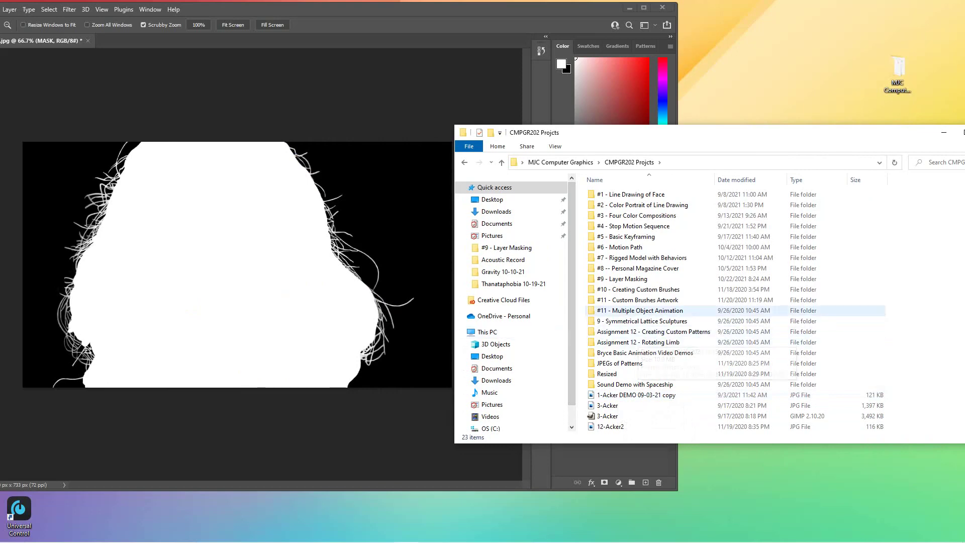
{"action": "double_click", "coordinate": [622, 279]}
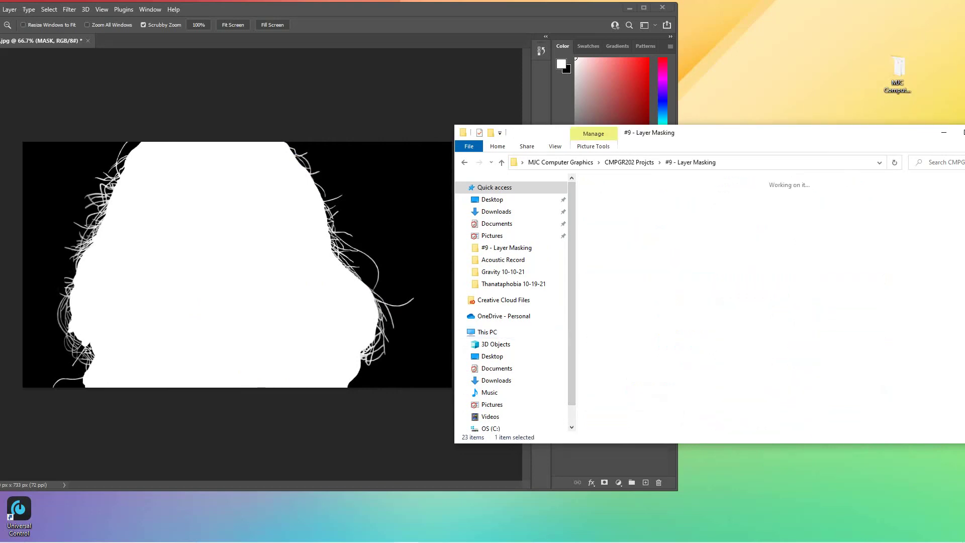
Place the yellowstone-national-park-1581879_1280 image from the folder into the portrait document in Photoshop and put the folder window away.
{"action": "left_click_drag", "start_coordinate": [908, 370], "coordinate": [282, 296]}
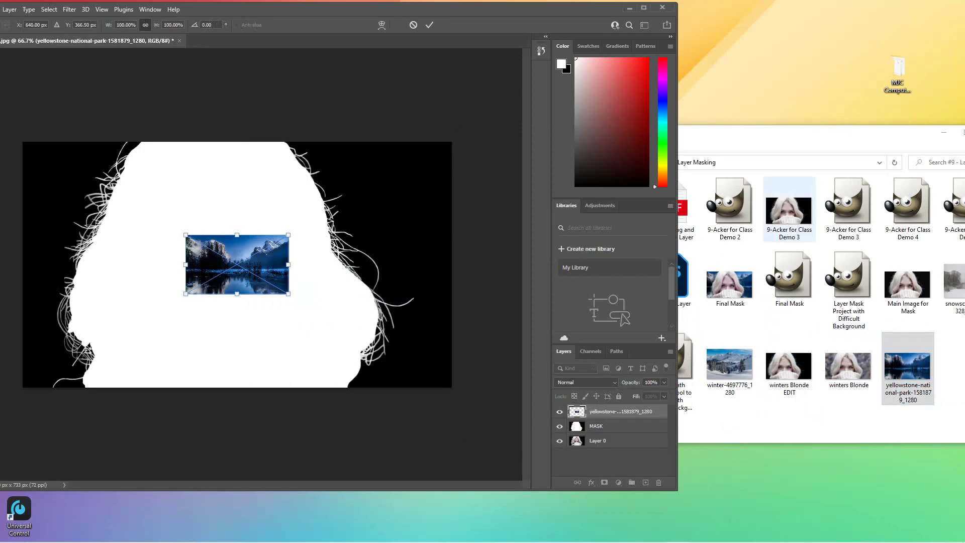
{"action": "key", "text": "alt+Tab"}
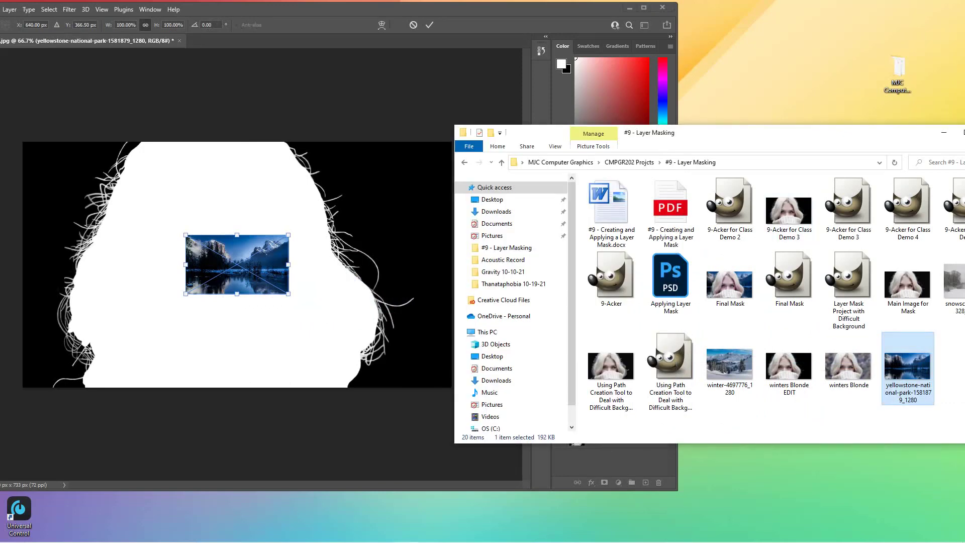
{"action": "left_click_drag", "start_coordinate": [770, 137], "coordinate": [627, 180]}
{"action": "left_click", "coordinate": [847, 176]}
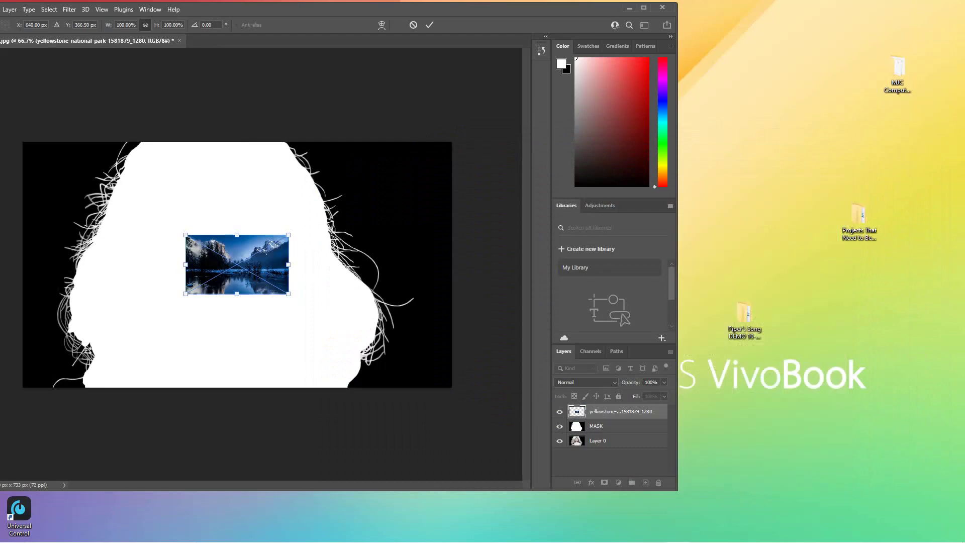
Scale the placed yellowstone image to cover the whole canvas and commit the transform.
{"action": "left_click_drag", "start_coordinate": [186, 235], "coordinate": [18, 138]}
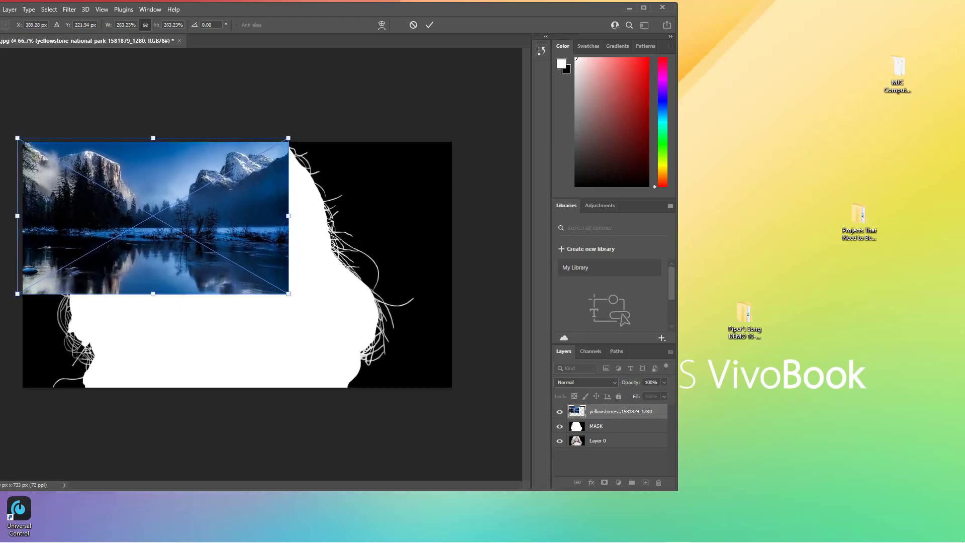
{"action": "left_click_drag", "start_coordinate": [288, 293], "coordinate": [464, 396]}
{"action": "key", "text": "Return"}
{"action": "key", "text": "z"}
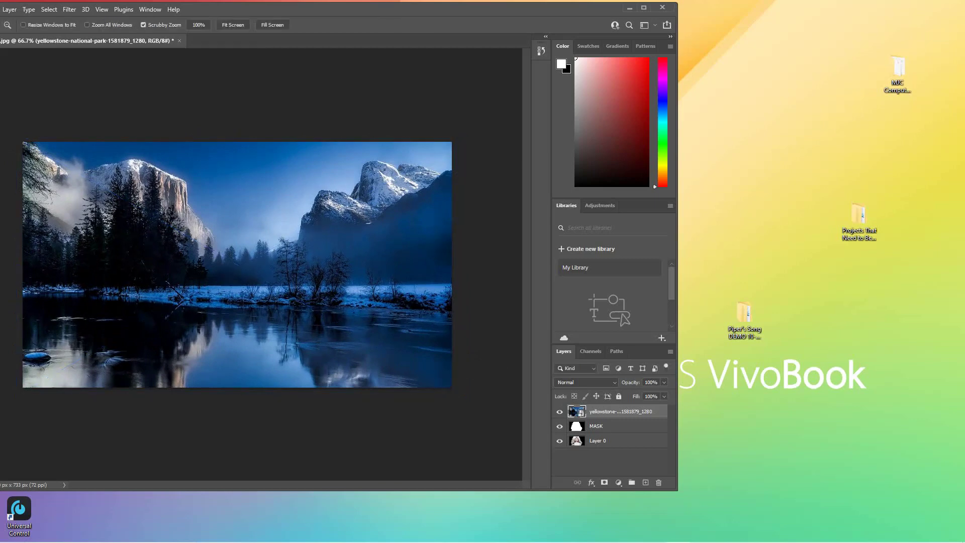
Rasterize the yellowstone layer and reorder the stack so that it lies beneath MASK and Layer 0.
{"action": "right_click", "coordinate": [582, 413]}
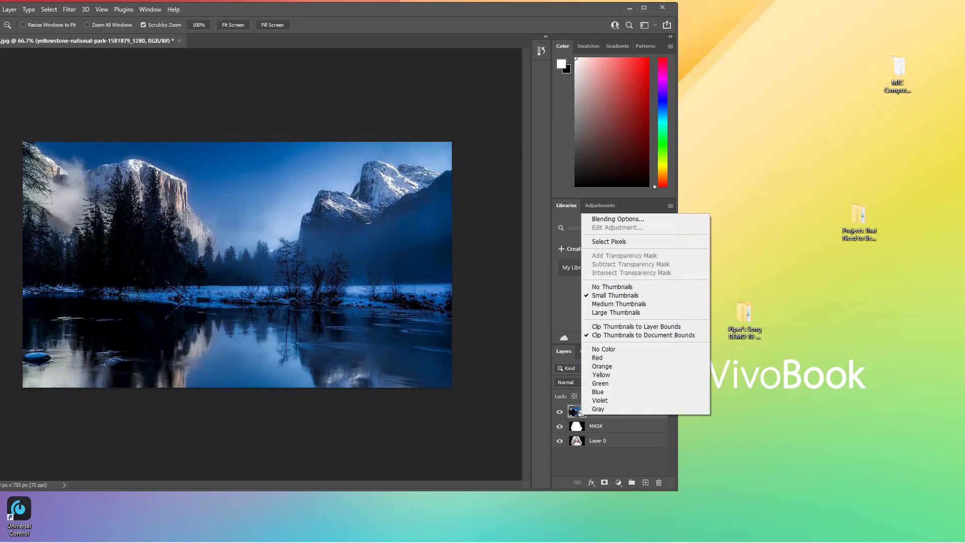
{"action": "key", "text": "Escape"}
{"action": "right_click", "coordinate": [582, 412]}
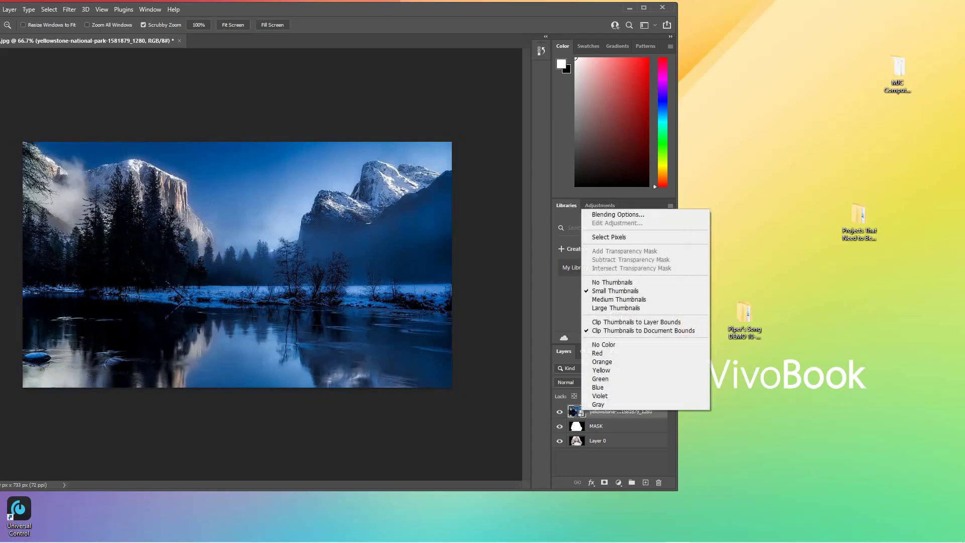
{"action": "key", "text": "Escape"}
{"action": "right_click", "coordinate": [594, 411]}
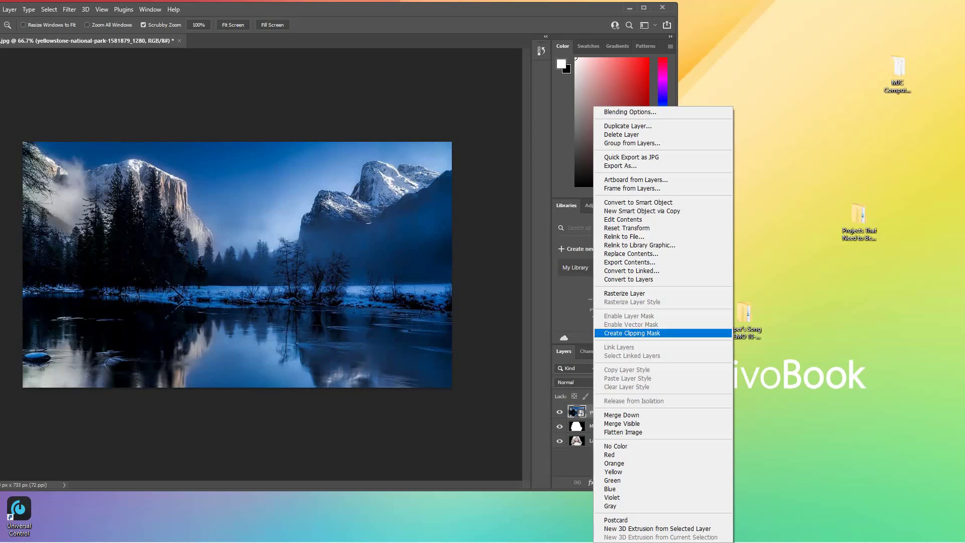
{"action": "left_click", "coordinate": [625, 293]}
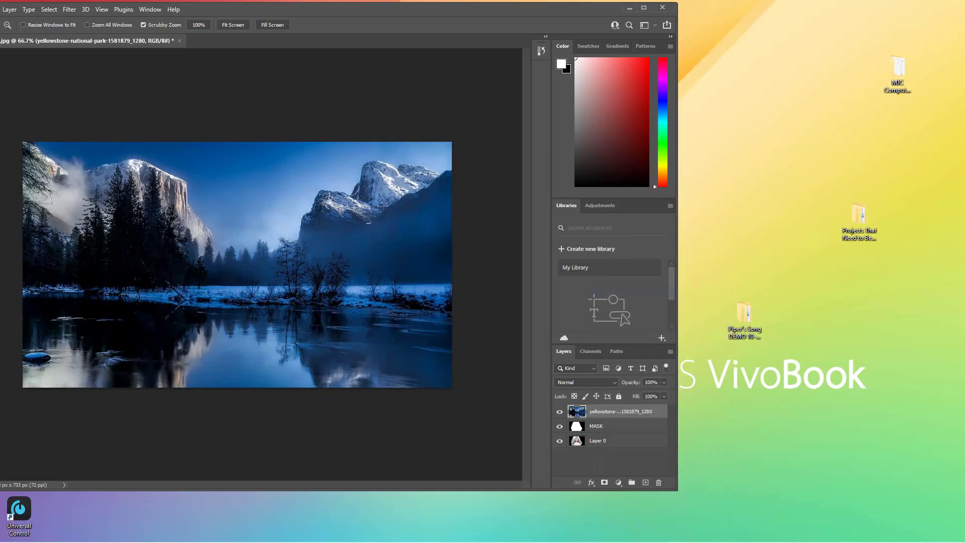
{"action": "left_click_drag", "start_coordinate": [617, 426], "coordinate": [618, 413]}
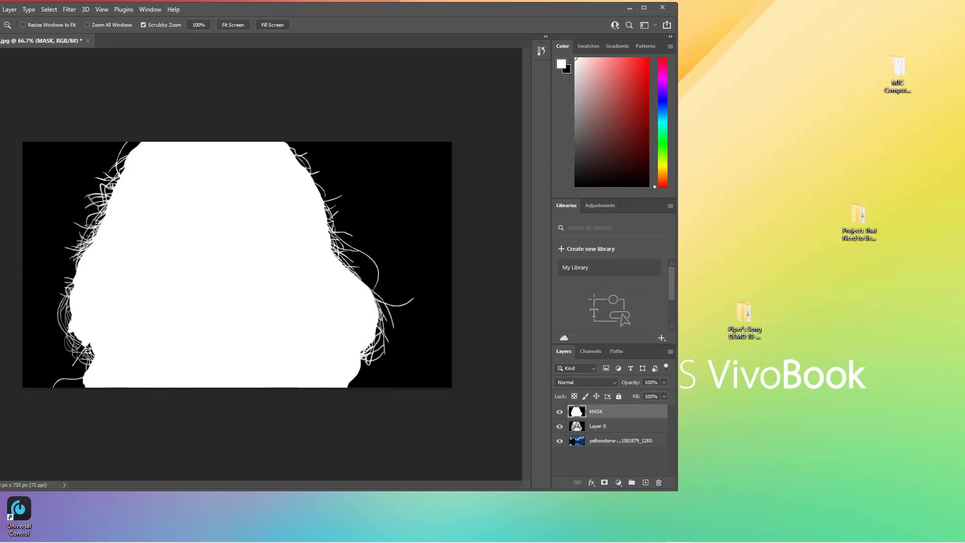
Hide the MASK layer and rename Layer 0 as Image for MASK.
{"action": "mouse_move", "coordinate": [654, 542]}
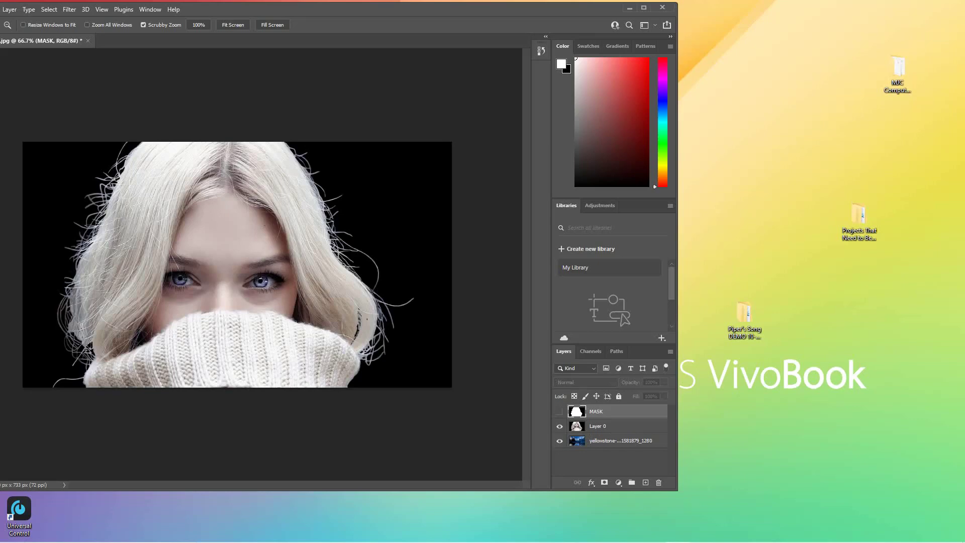
{"action": "left_click", "coordinate": [609, 426]}
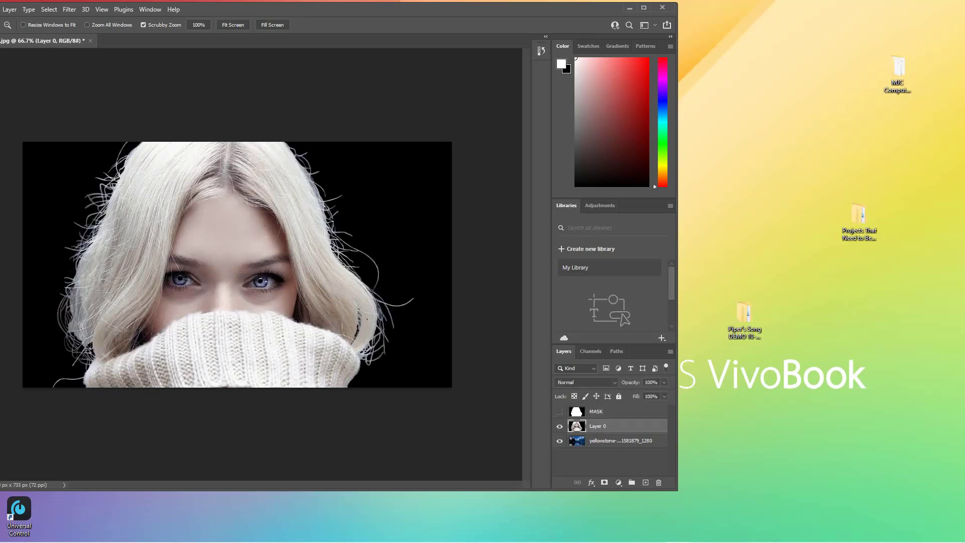
{"action": "double_click", "coordinate": [598, 426]}
{"action": "key", "text": "BackSpace"}
{"action": "type", "text": "Image for MASK"}
{"action": "key", "text": "Return"}
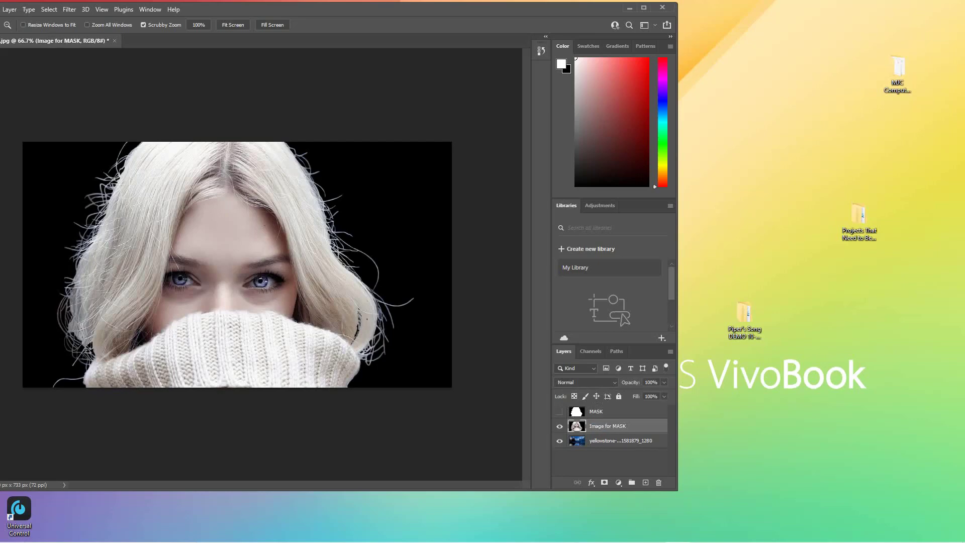
Hide the Image for MASK layer briefly to check the background, and select and show the MASK layer.
{"action": "left_click", "coordinate": [560, 427]}
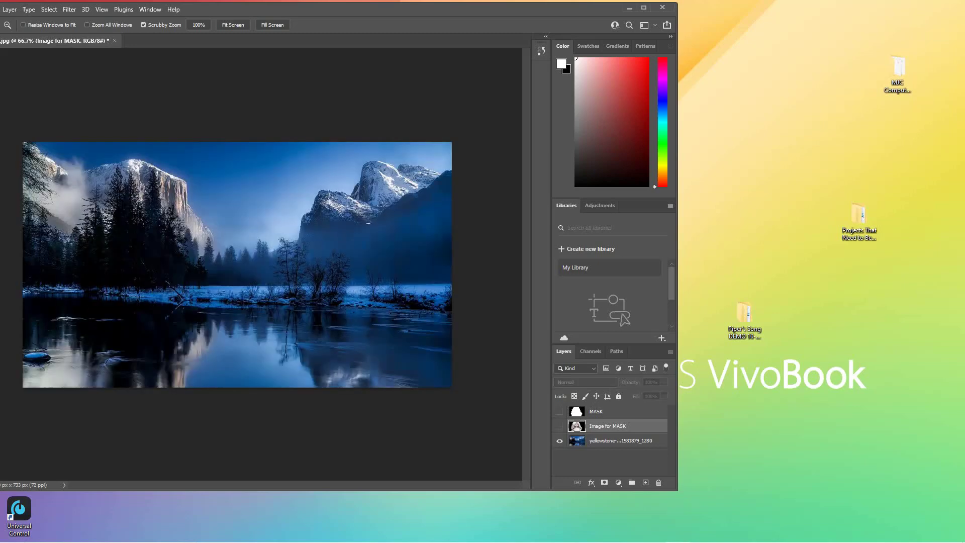
{"action": "key", "text": "ctrl+comma"}
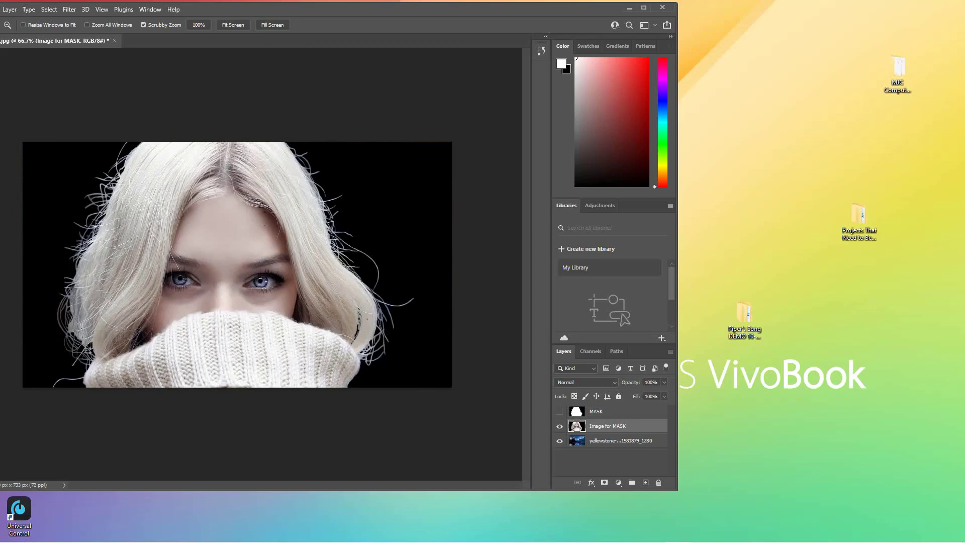
{"action": "left_click", "coordinate": [610, 412]}
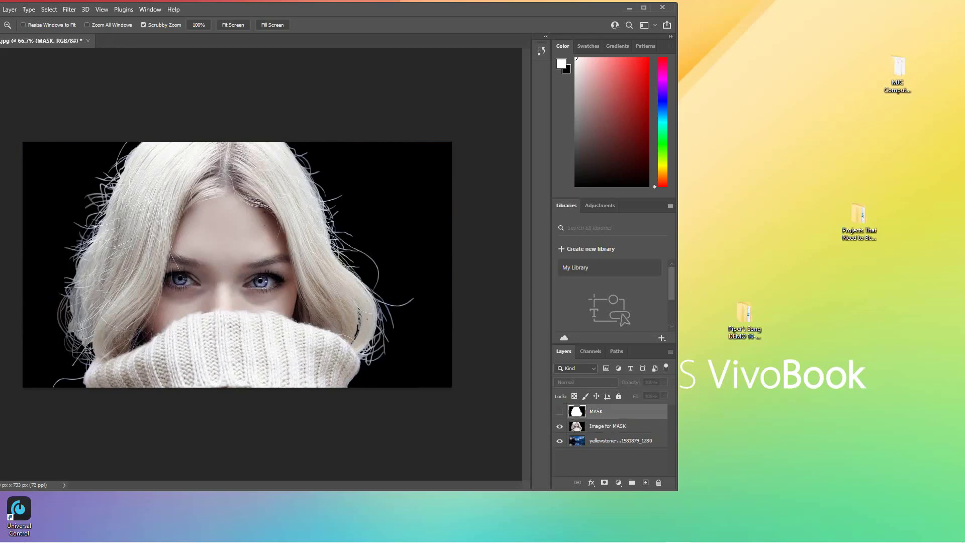
{"action": "left_click", "coordinate": [559, 412]}
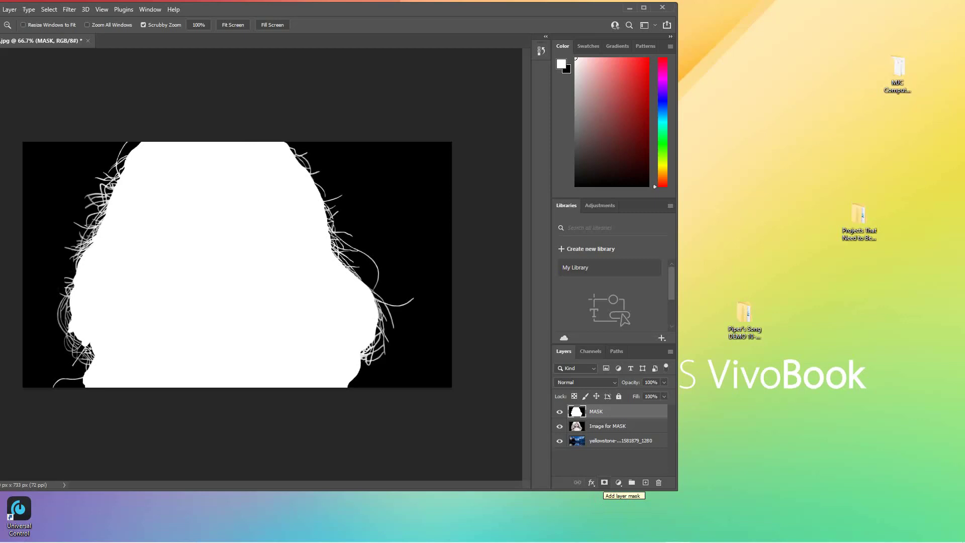
Try adding a layer mask to the MASK layer without a selection and undo it.
{"action": "left_click", "coordinate": [605, 482]}
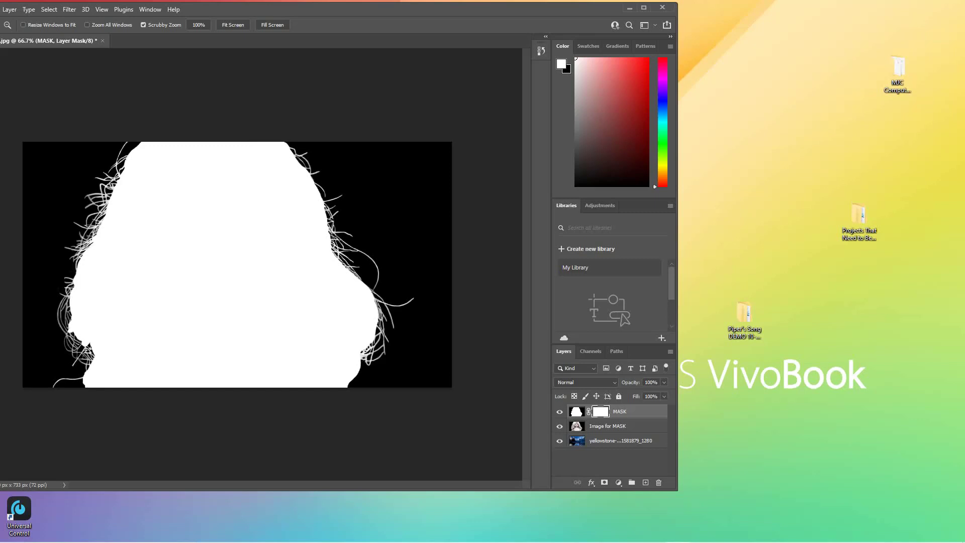
{"action": "key", "text": "ctrl+z"}
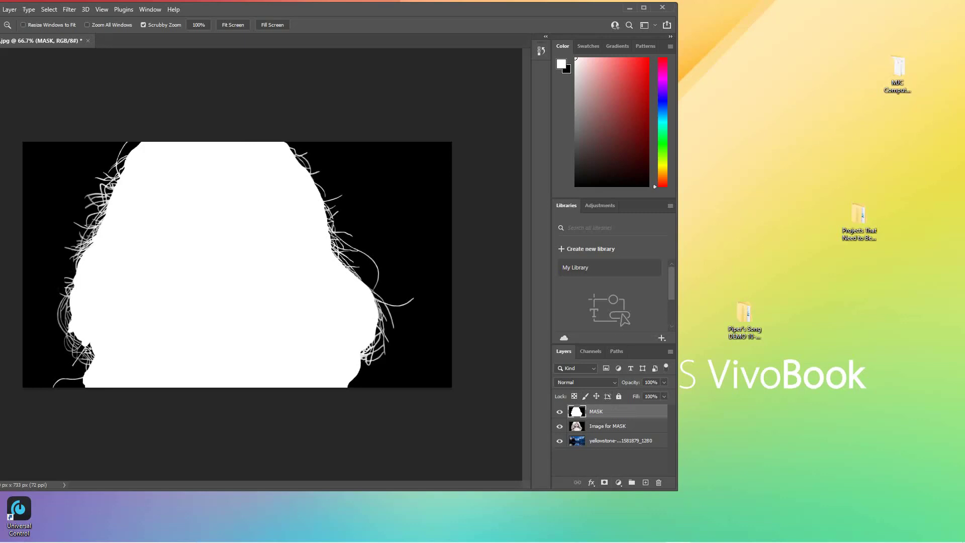
Select the white silhouette on the MASK layer with the Magic Wand, raising the tolerance to 50 and finally 100.
{"action": "left_click_drag", "start_coordinate": [271, 8], "coordinate": [435, 12]}
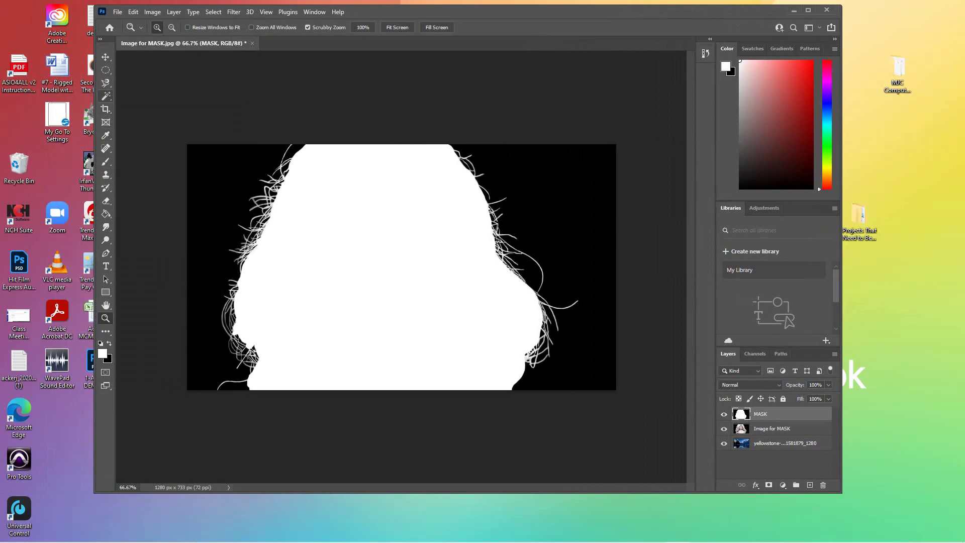
{"action": "left_click", "coordinate": [106, 96]}
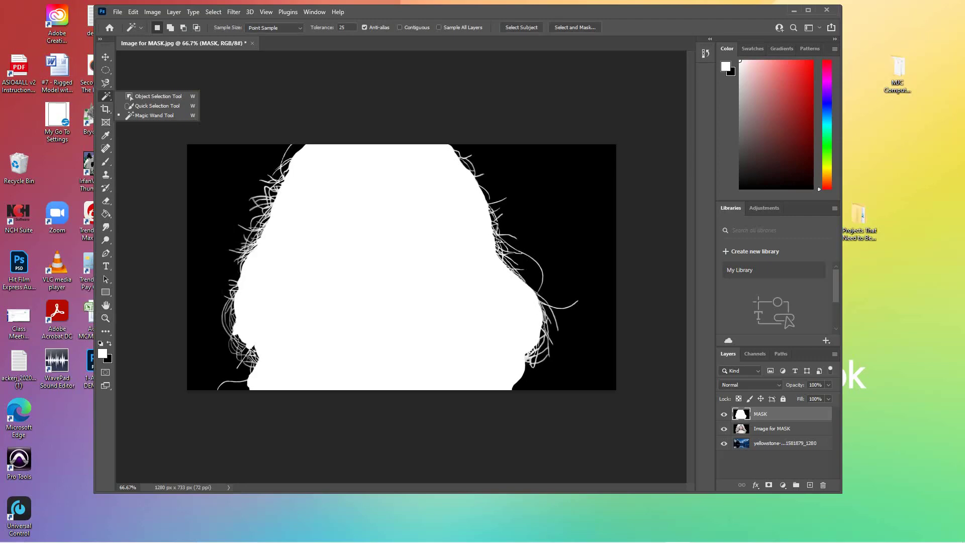
{"action": "left_click", "coordinate": [151, 115]}
{"action": "left_click", "coordinate": [377, 252]}
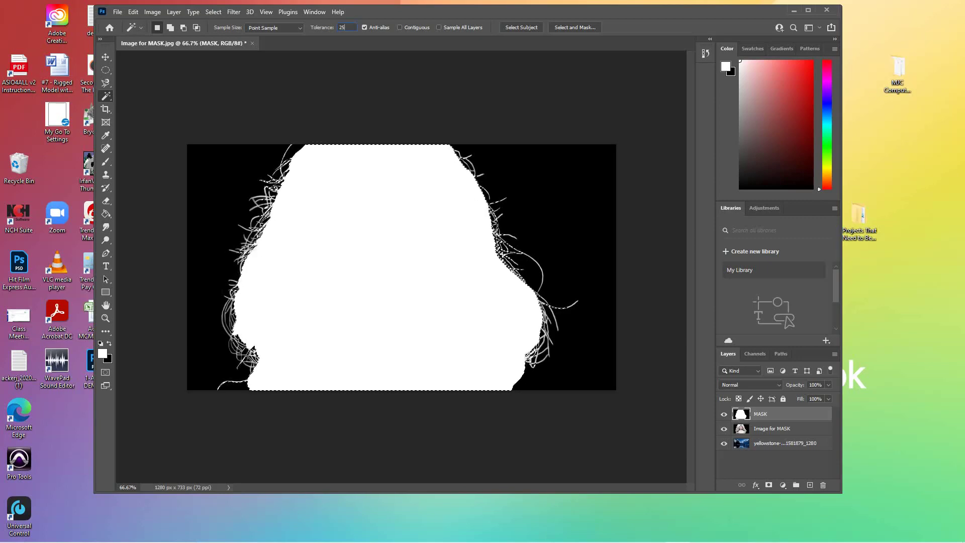
{"action": "type", "text": "50"}
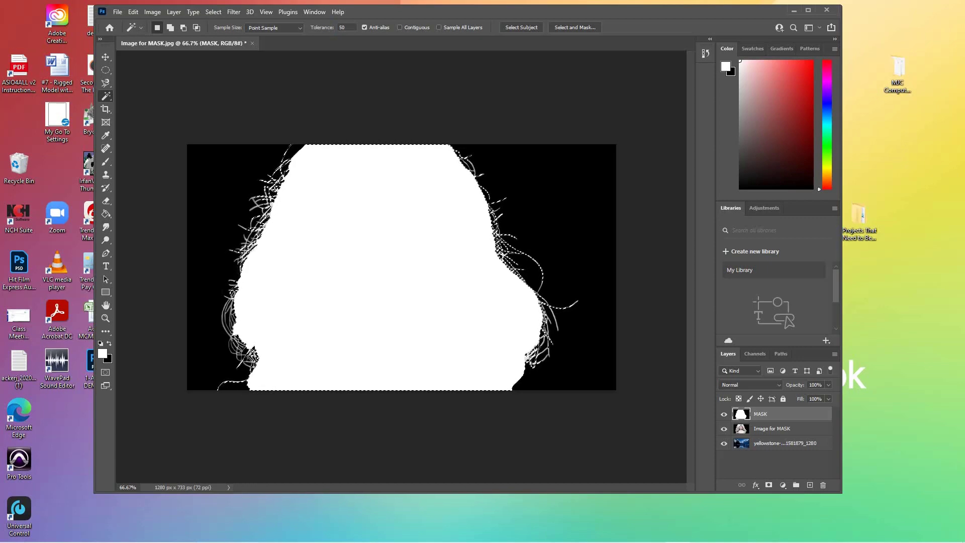
{"action": "double_click", "coordinate": [343, 28]}
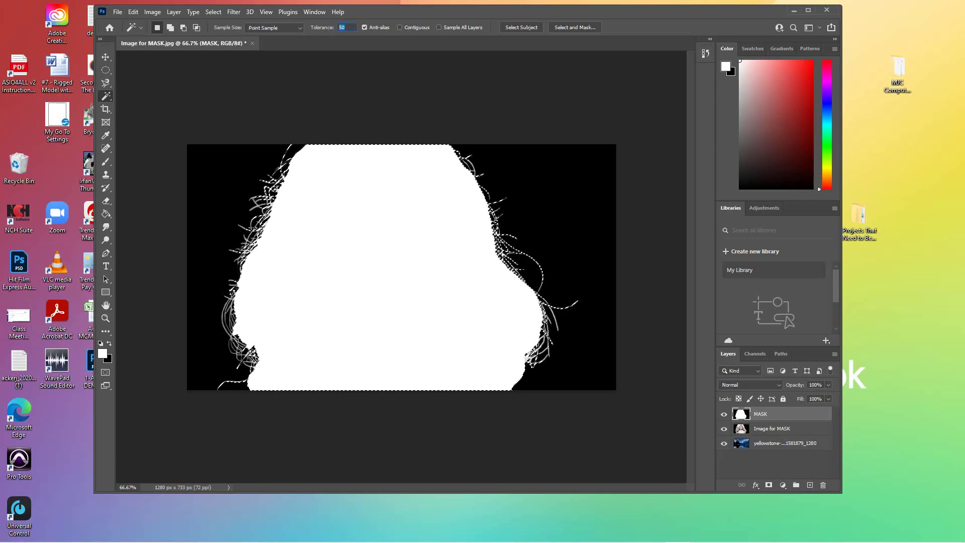
{"action": "type", "text": "100"}
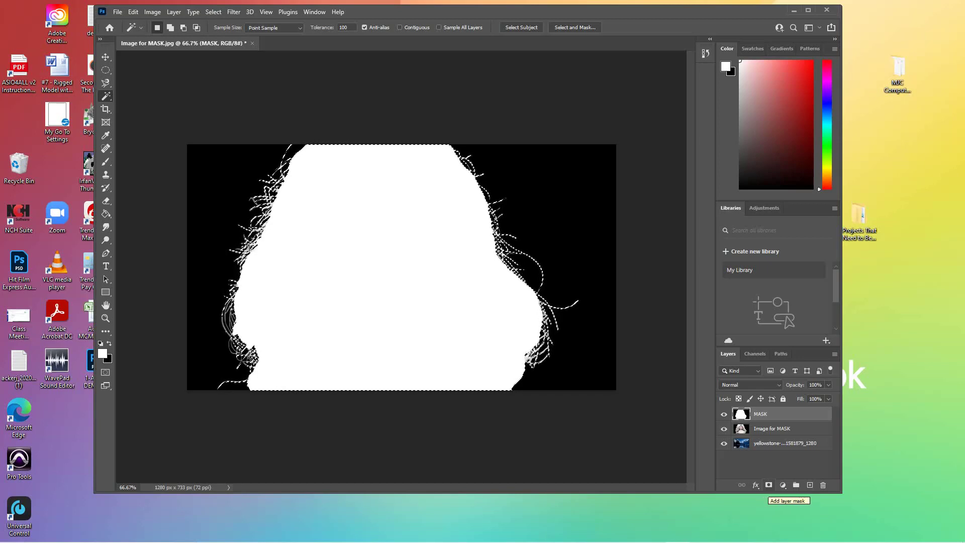
Transfer a layer mask made from the selection on MASK to the Image for MASK layer, and hide the MASK layer.
{"action": "left_click", "coordinate": [768, 485]}
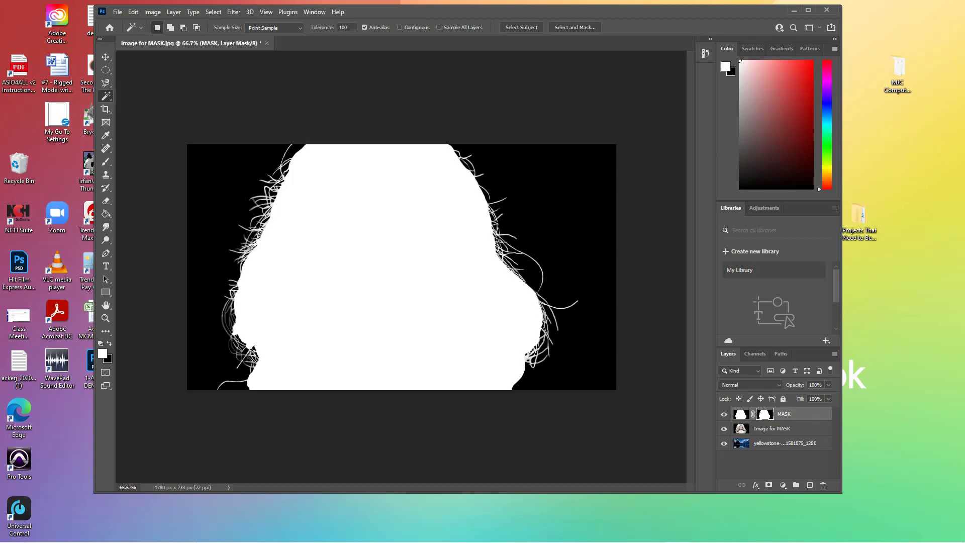
{"action": "left_click_drag", "start_coordinate": [765, 413], "coordinate": [765, 428]}
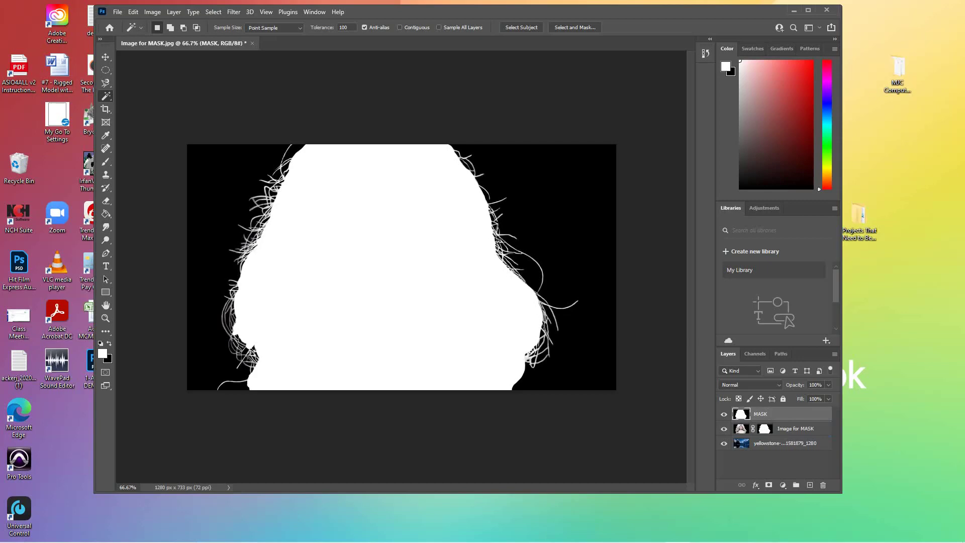
{"action": "left_click", "coordinate": [724, 415]}
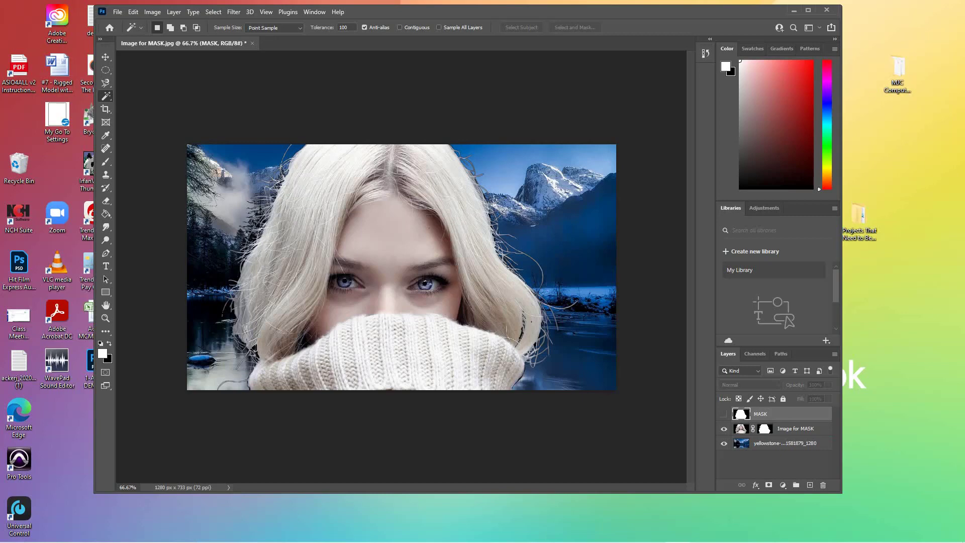
Move the layer mask back to the MASK layer and return it to the Image for MASK layer.
{"action": "left_click", "coordinate": [765, 429]}
{"action": "left_click_drag", "start_coordinate": [765, 428], "coordinate": [765, 414]}
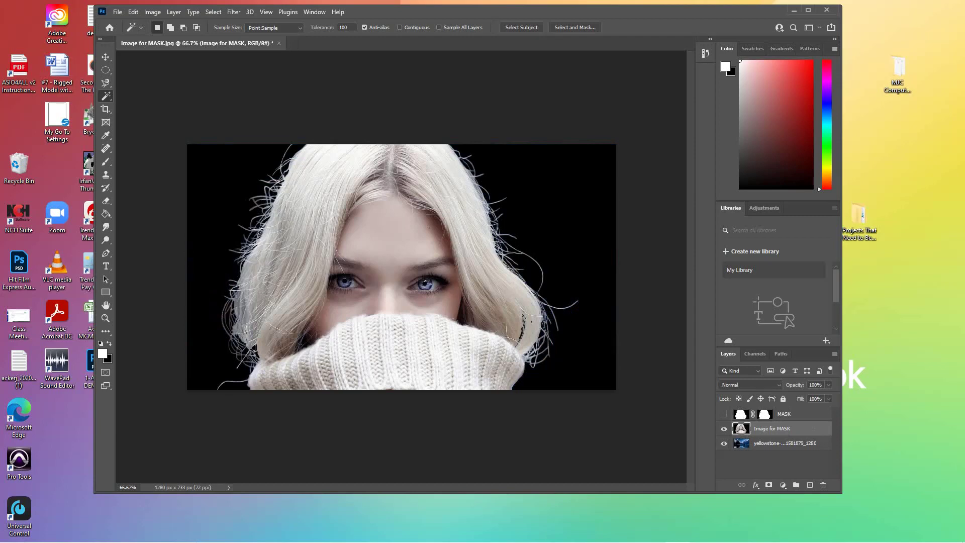
{"action": "left_click_drag", "start_coordinate": [765, 414], "coordinate": [765, 429]}
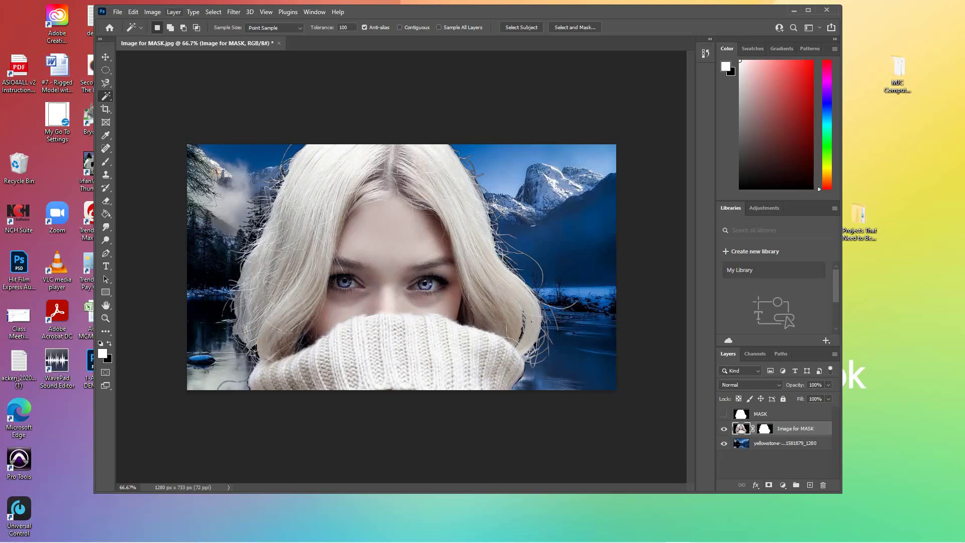
{"action": "left_click", "coordinate": [174, 11]}
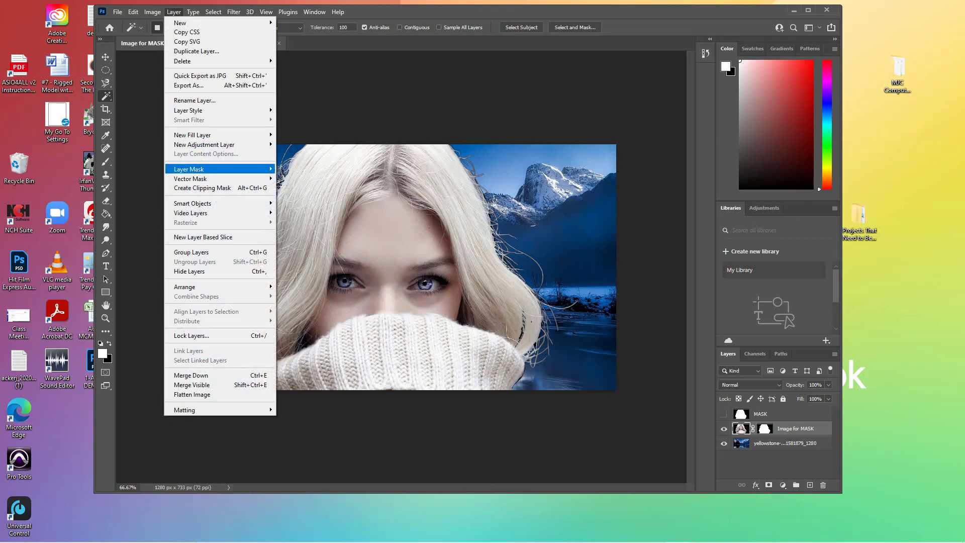
{"action": "mouse_move", "coordinate": [201, 169]}
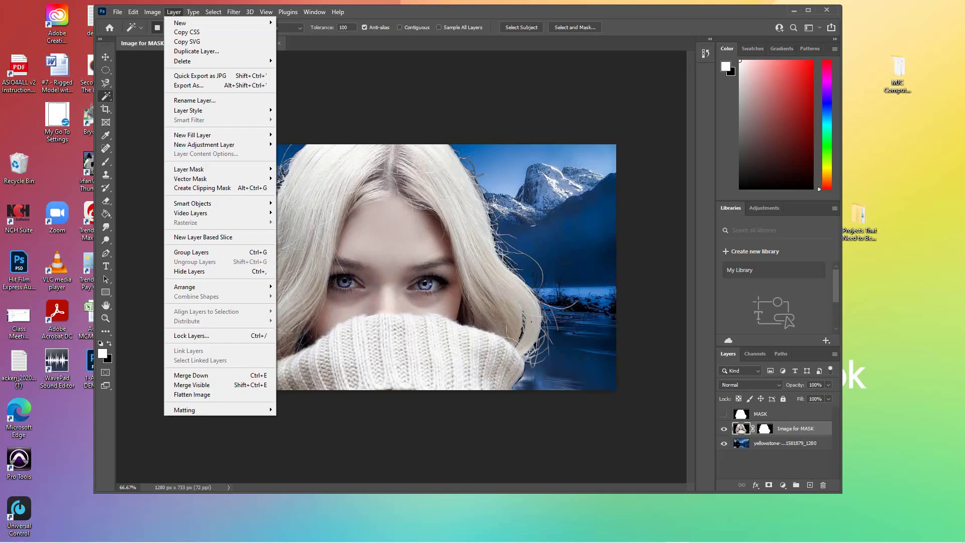
{"action": "key", "text": "Escape"}
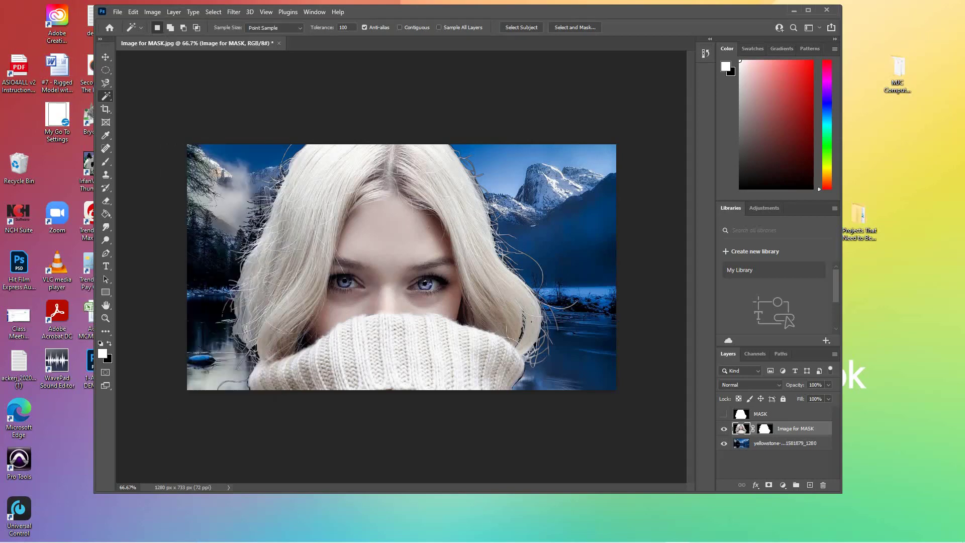